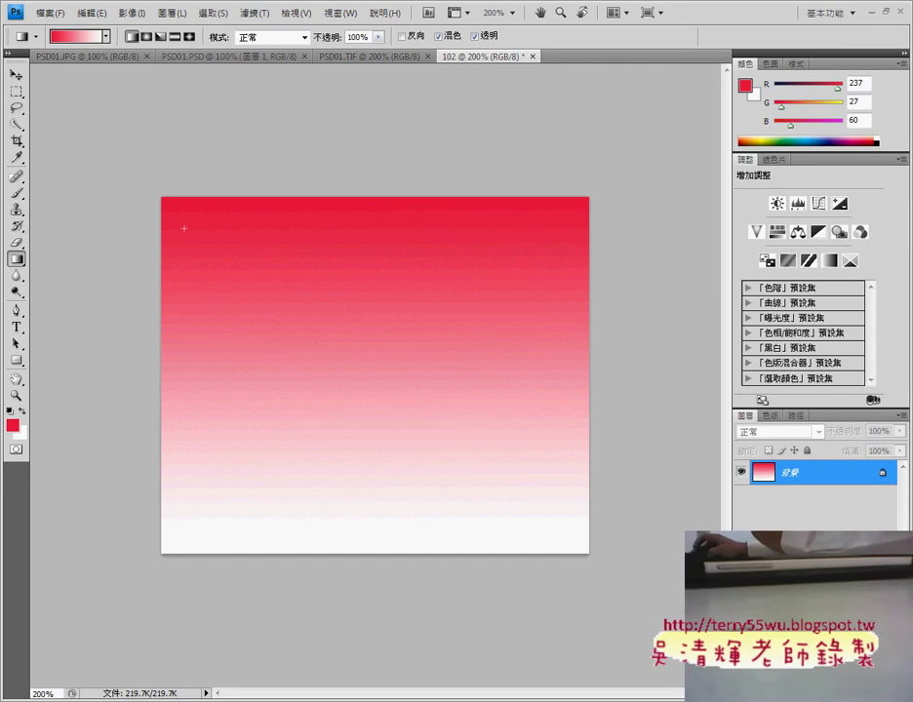
Step: Set the ruler units to Pixels (像素) in Units & Rulers preferences
click(98, 13)
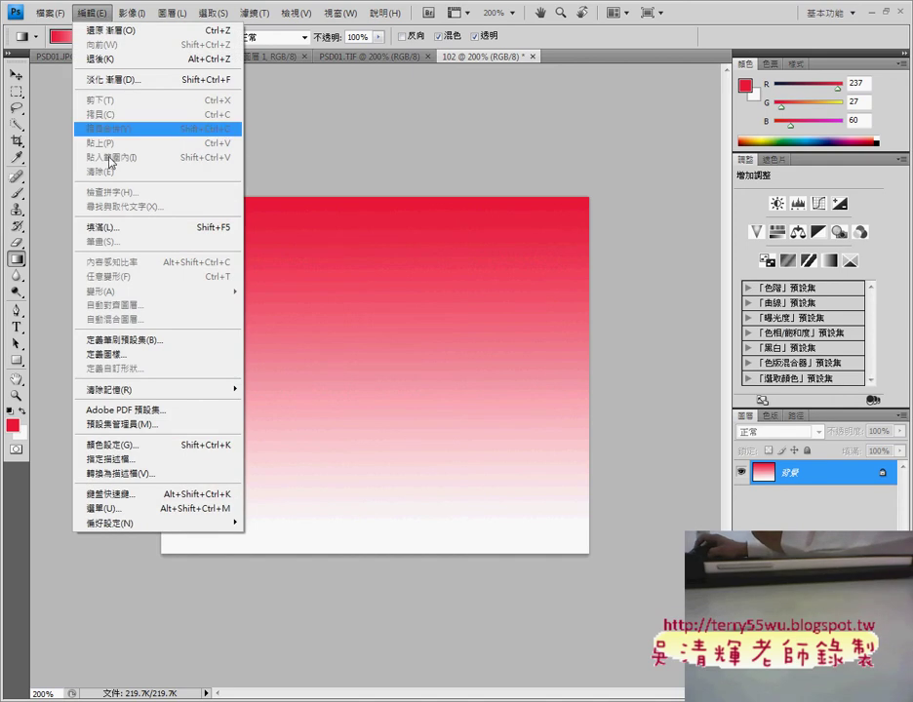
mouse_move(122, 523)
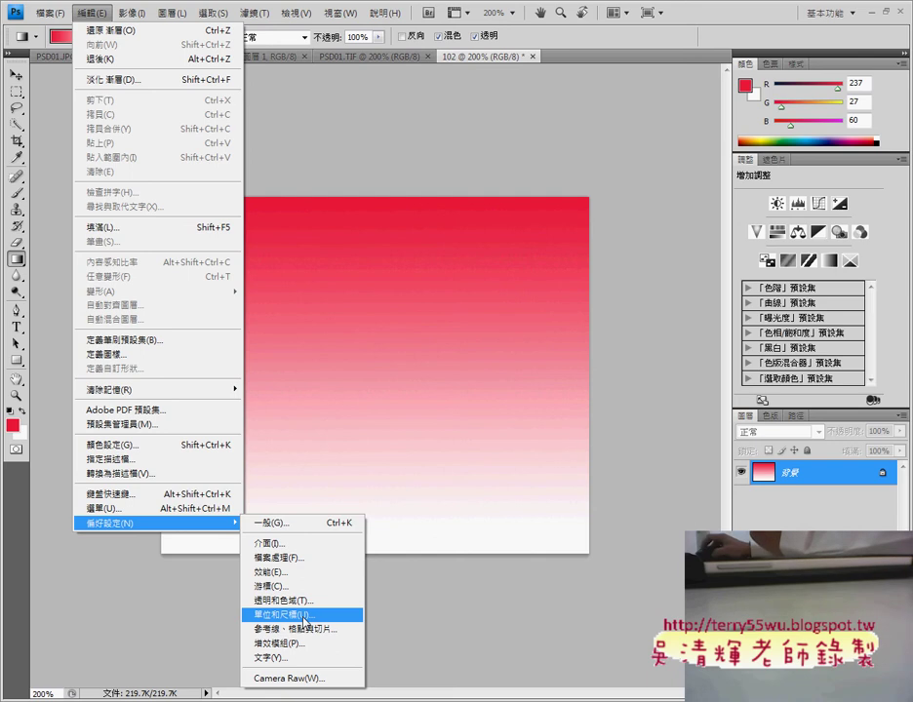
click(308, 617)
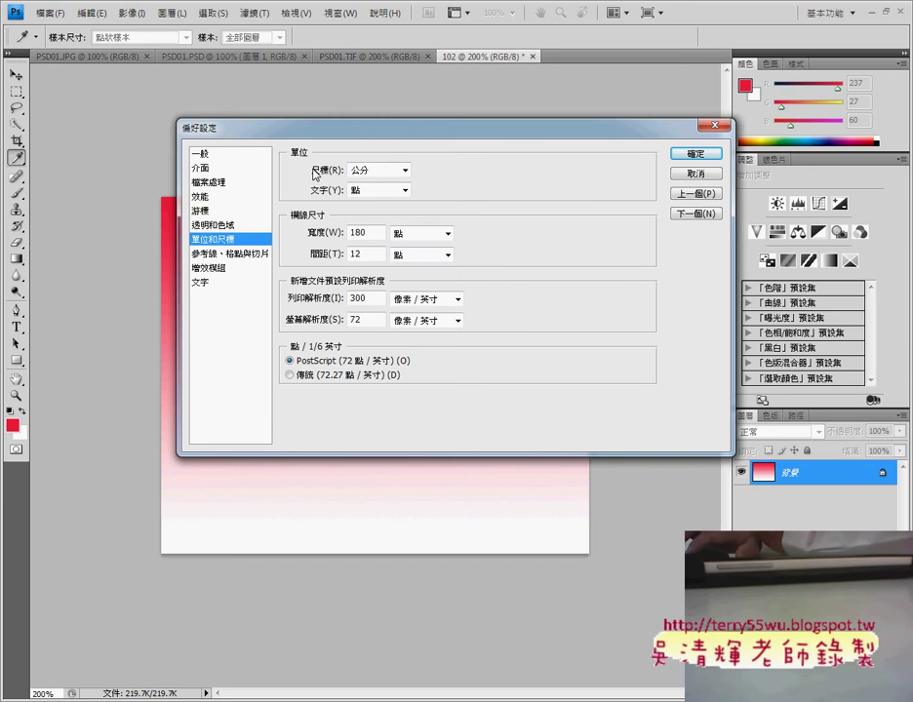
drag(408, 172, 394, 185)
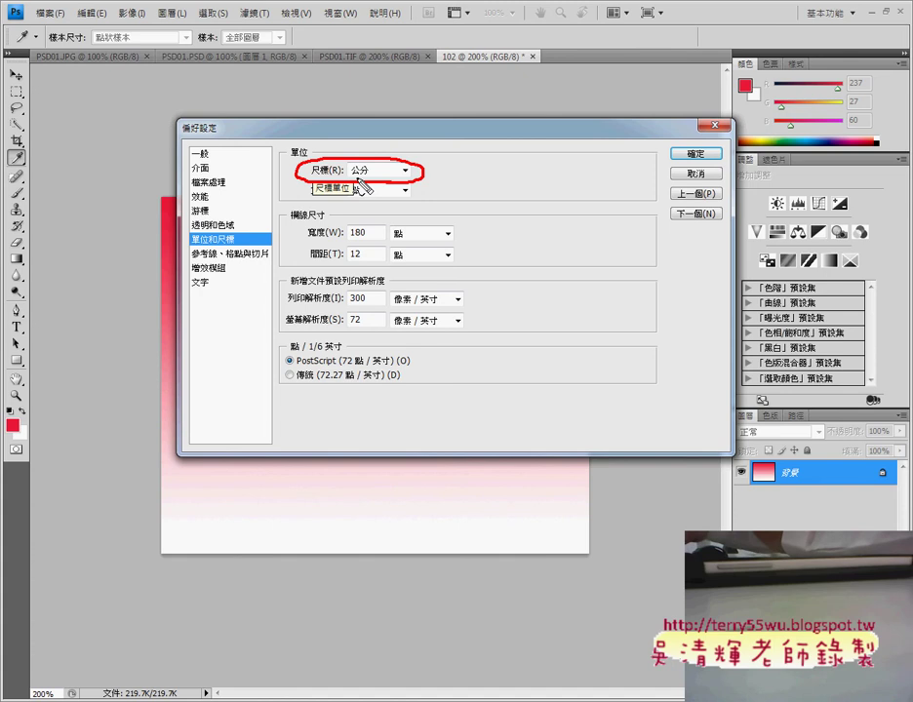
key(Escape)
click(390, 177)
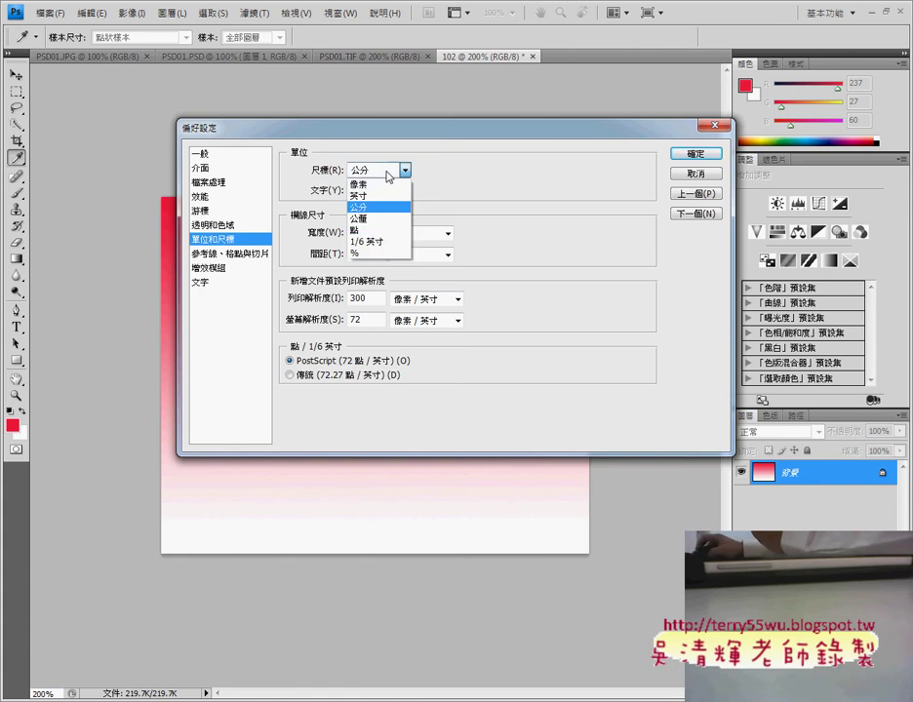
click(382, 183)
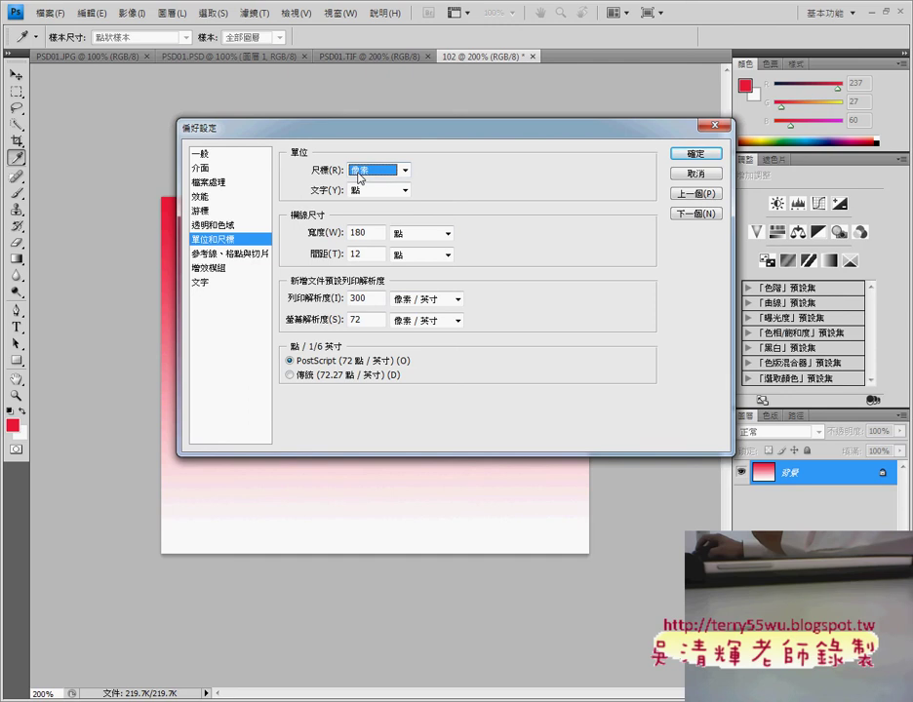
click(696, 154)
key(g)
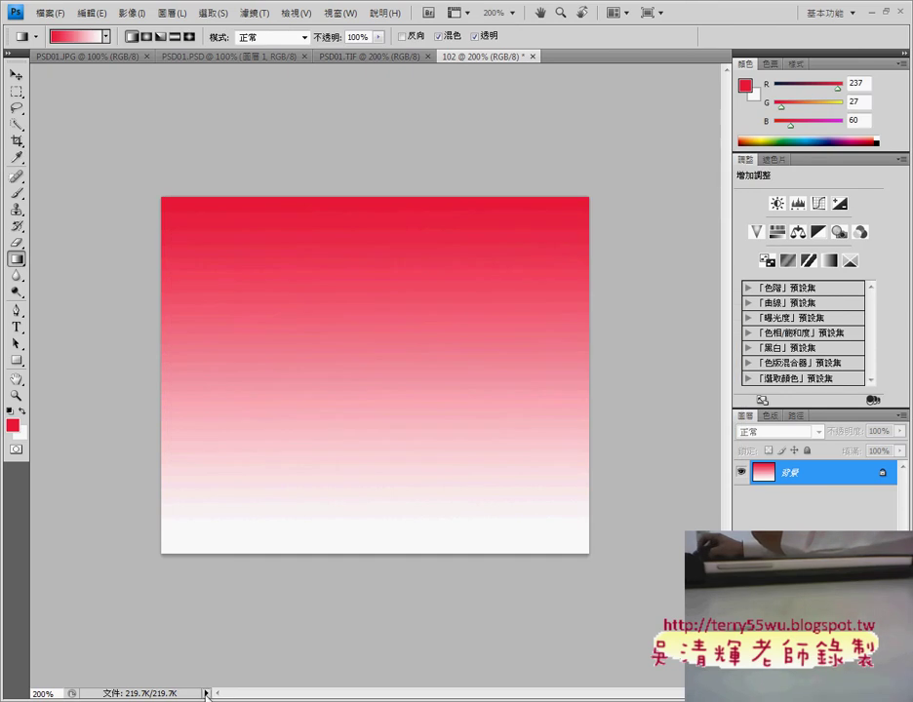
Step: Make the status bar show document dimensions, 300 × 250 pixels at 72 ppi
click(206, 692)
mouse_move(263, 689)
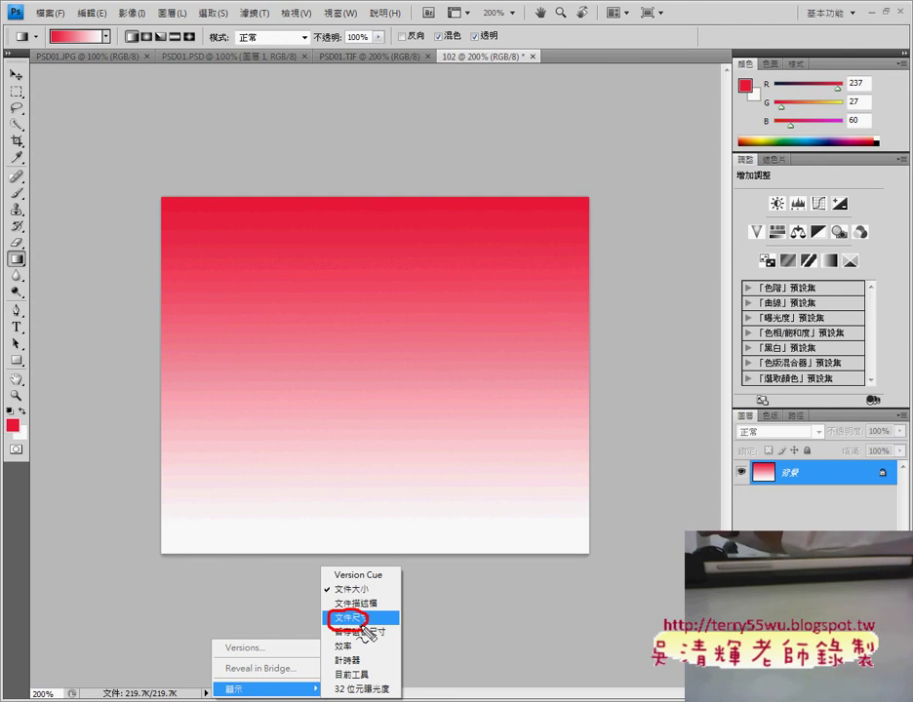
click(361, 620)
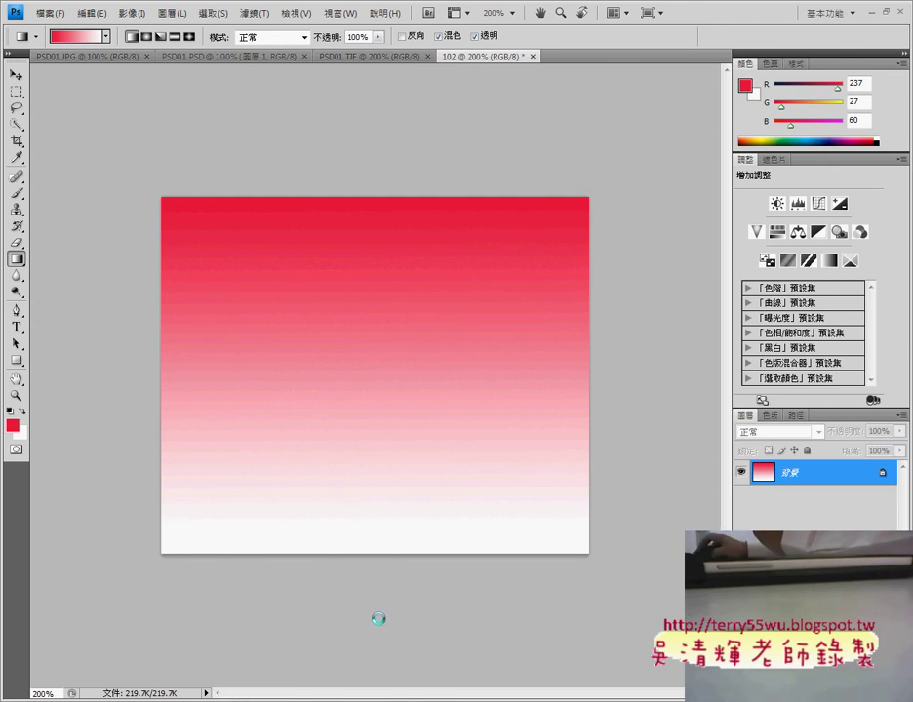
click(206, 694)
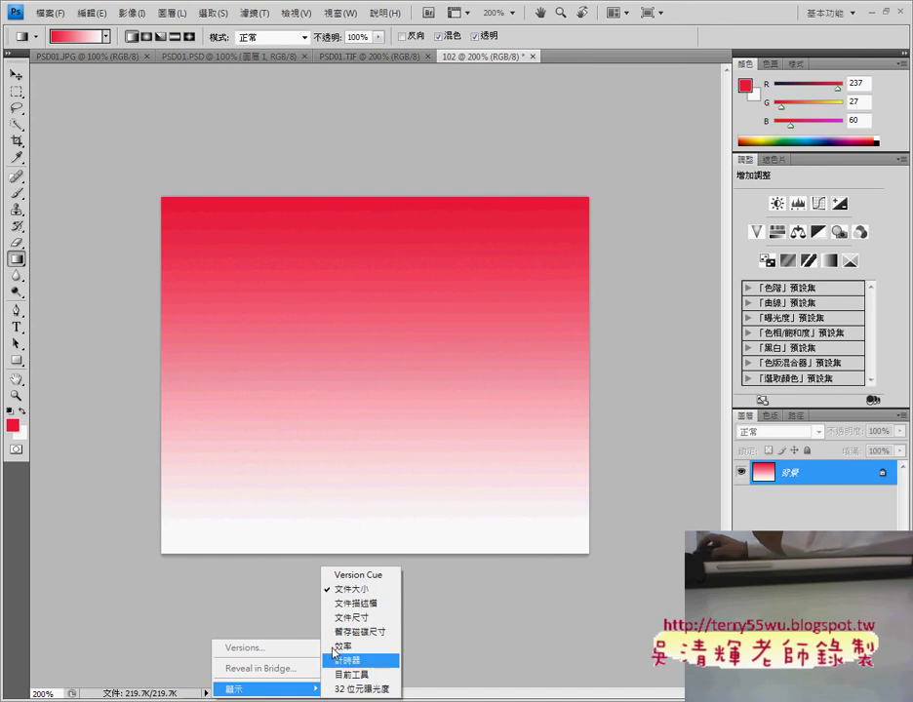
click(357, 618)
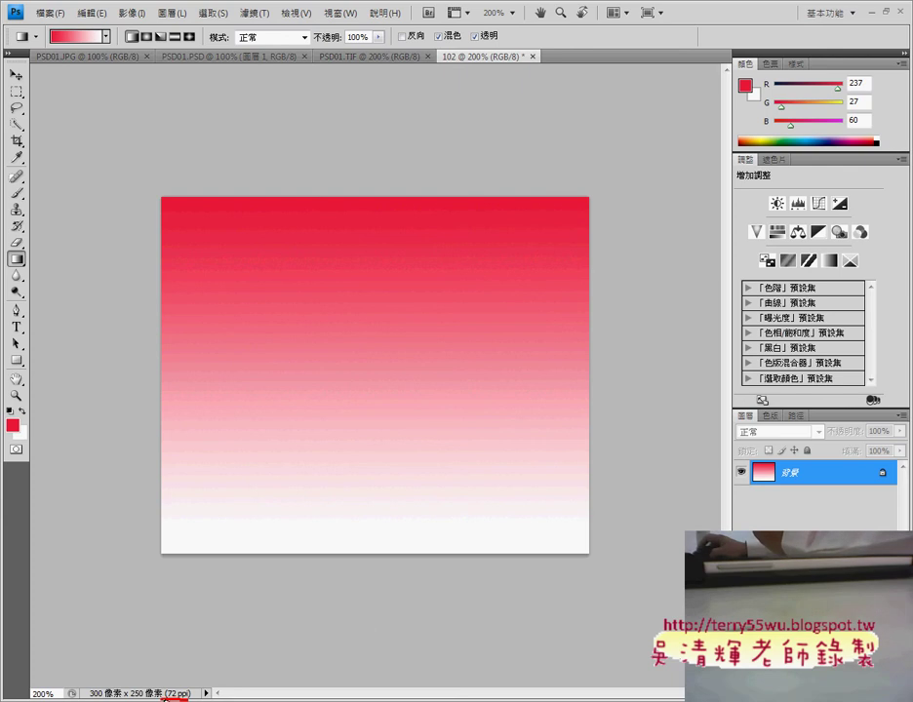
mouse_move(164, 699)
mouse_down()
mouse_move(94, 699)
mouse_move(190, 691)
mouse_up()
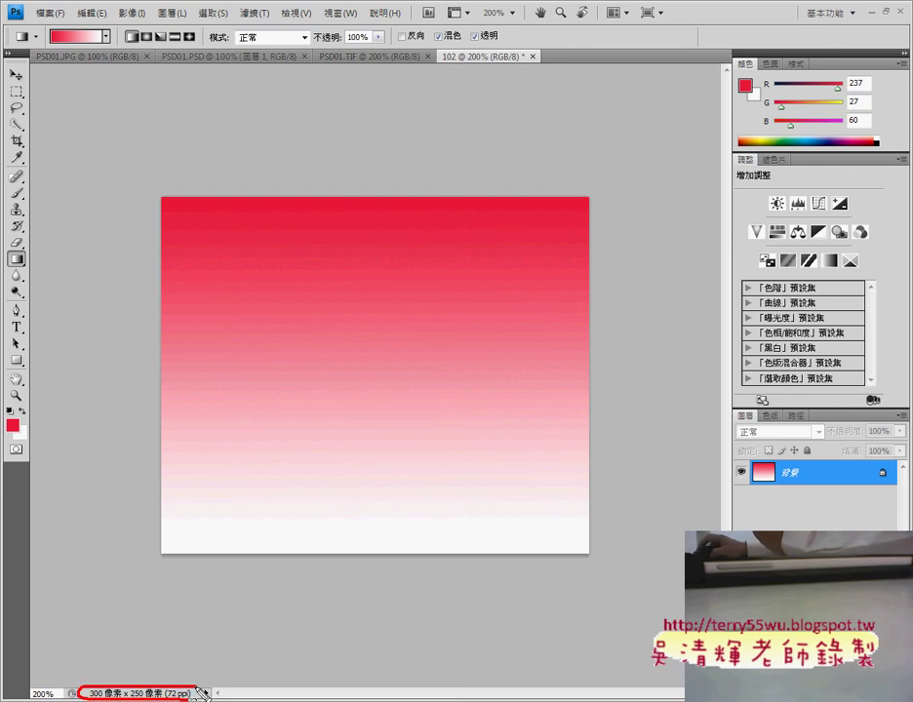
mouse_move(228, 558)
mouse_down()
mouse_move(142, 683)
mouse_move(163, 670)
mouse_up()
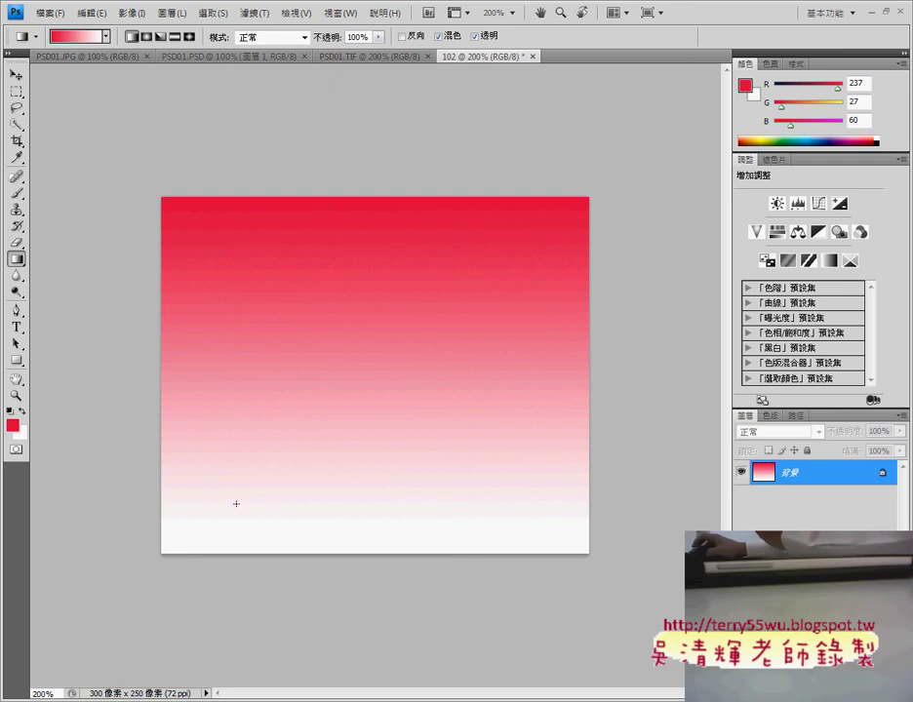
Step: Dismiss the Edit menu and switch to the exam instructions PDF
click(93, 14)
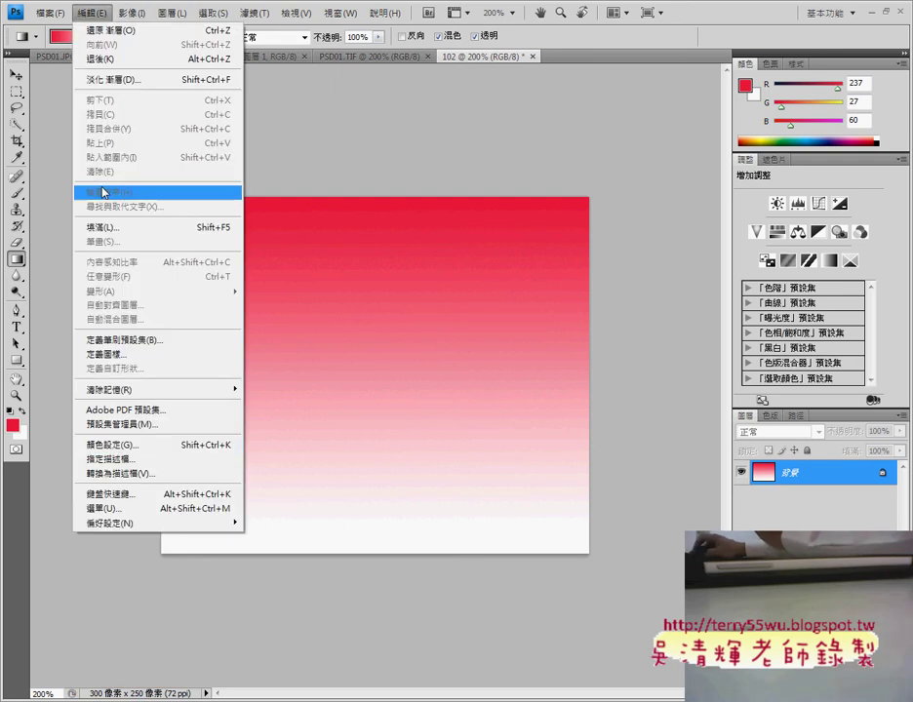
mouse_move(156, 523)
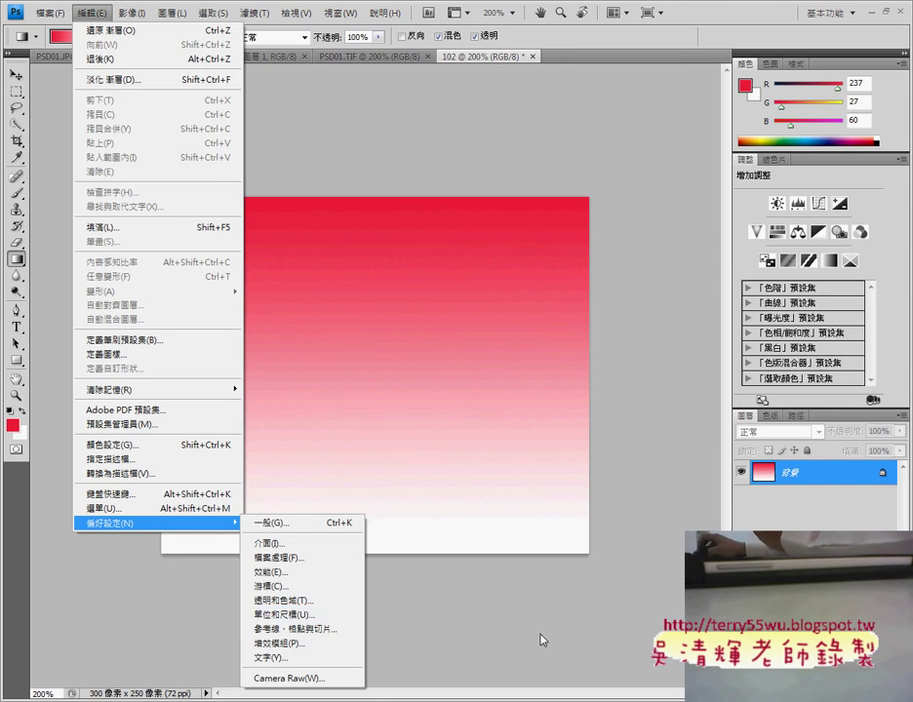
key(Escape)
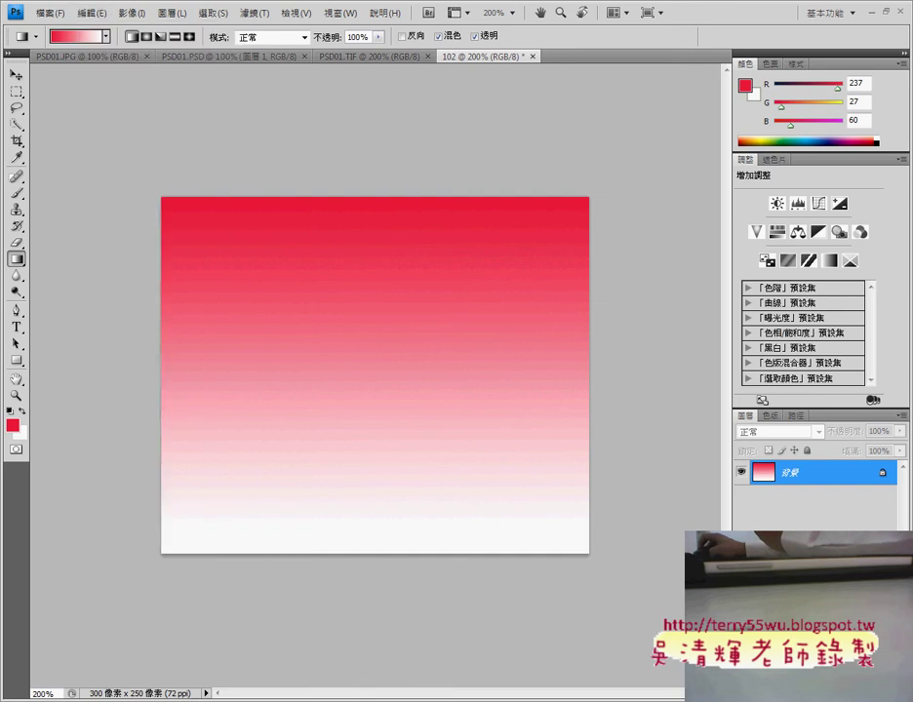
key(alt+Tab)
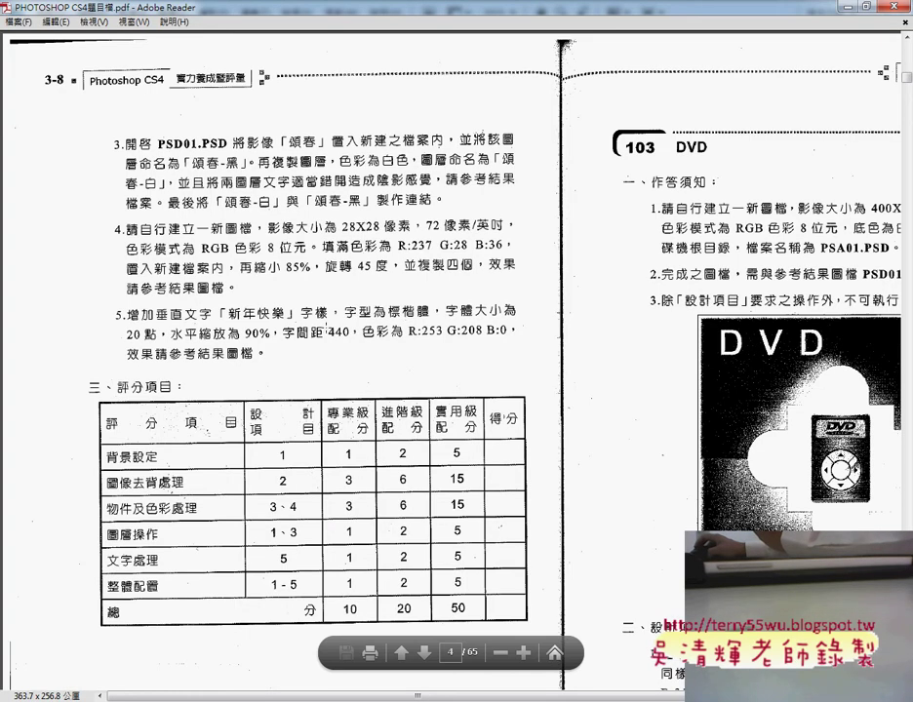
Step: Read task 102's instructions on page 3 of the exam PDF, then return to Photoshop
scroll(507, 400, up, 5)
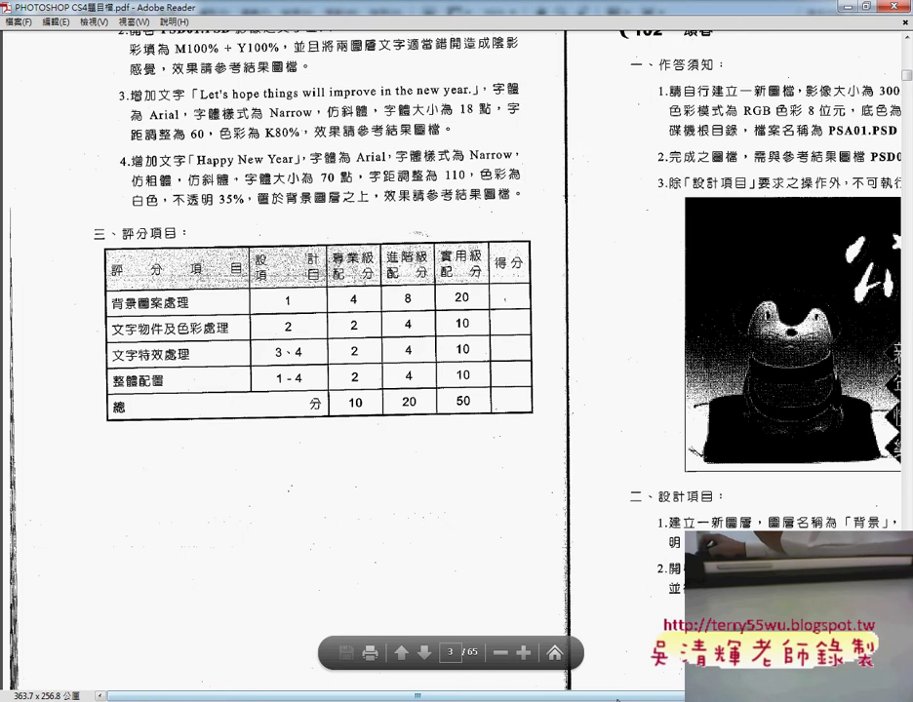
drag(617, 700, 774, 699)
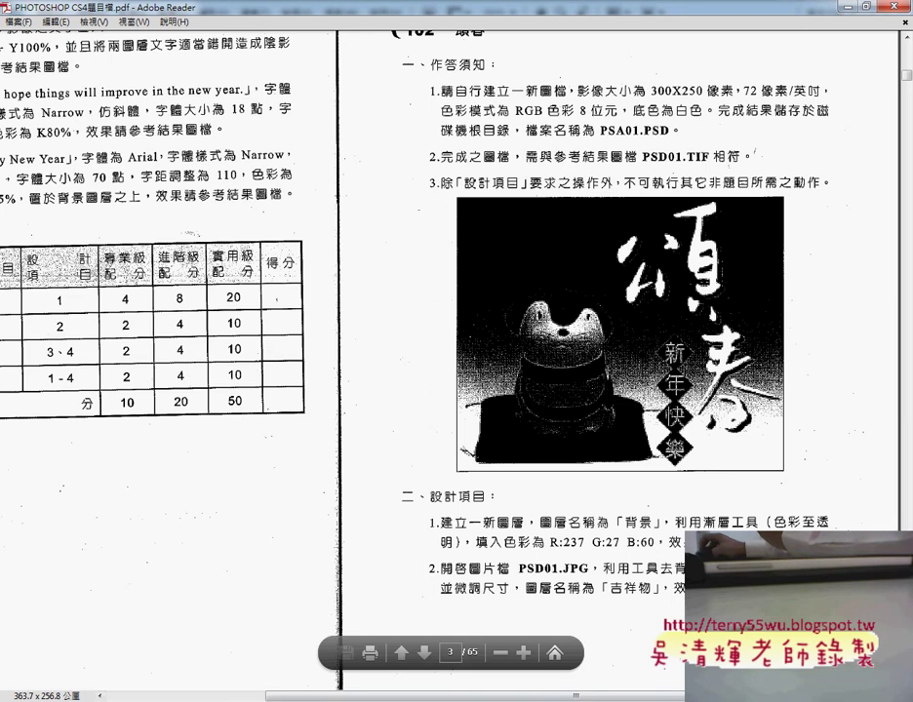
key(alt+Tab)
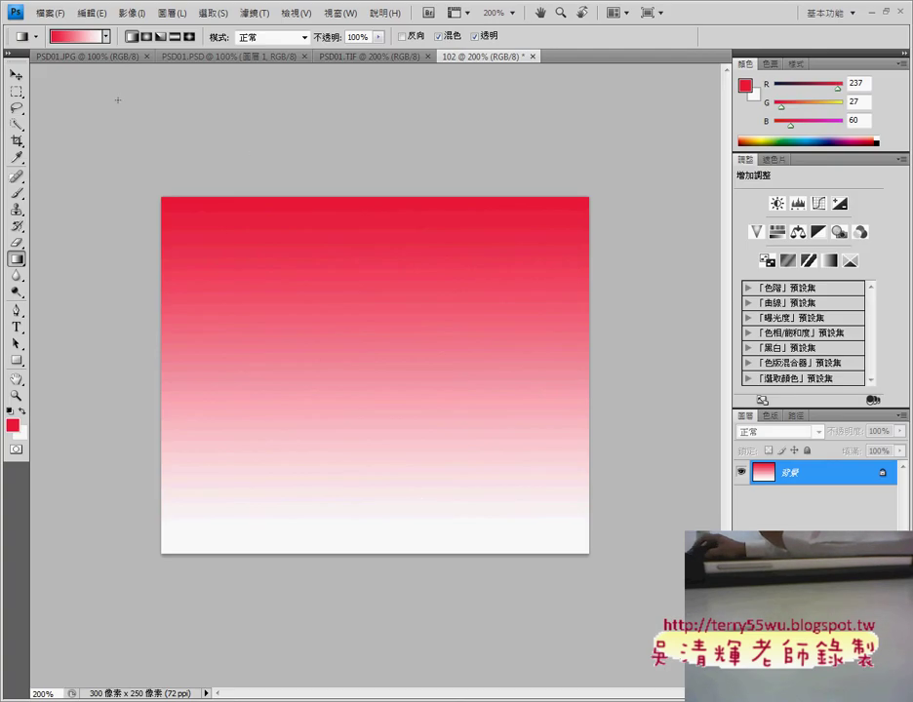
Step: Zoom PSD01.JPG to 300%, select and copy the whole photo, and return to 102
click(65, 57)
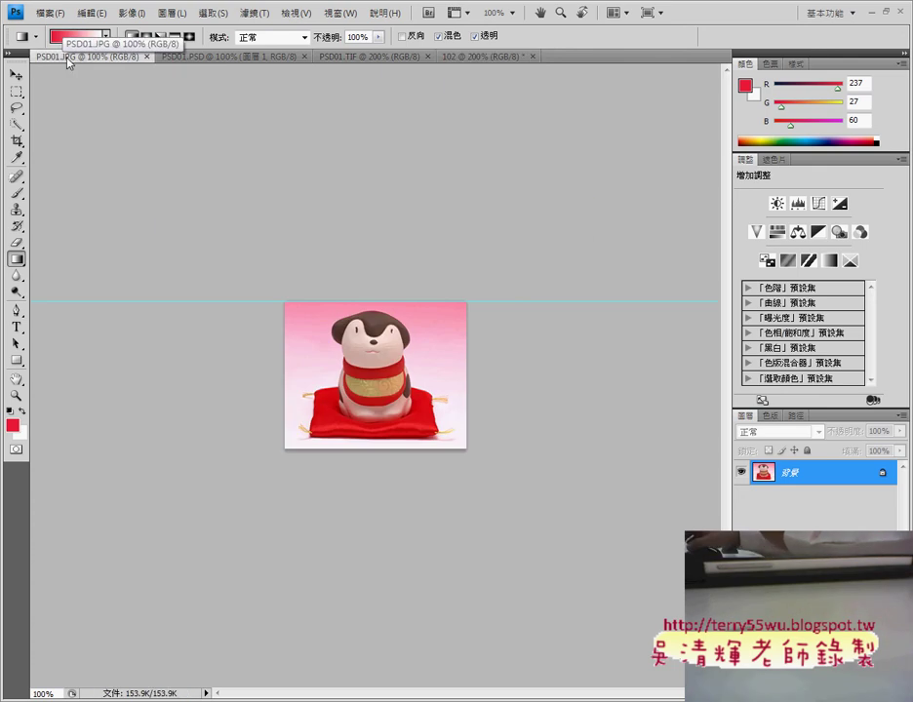
key(ctrl+plus)
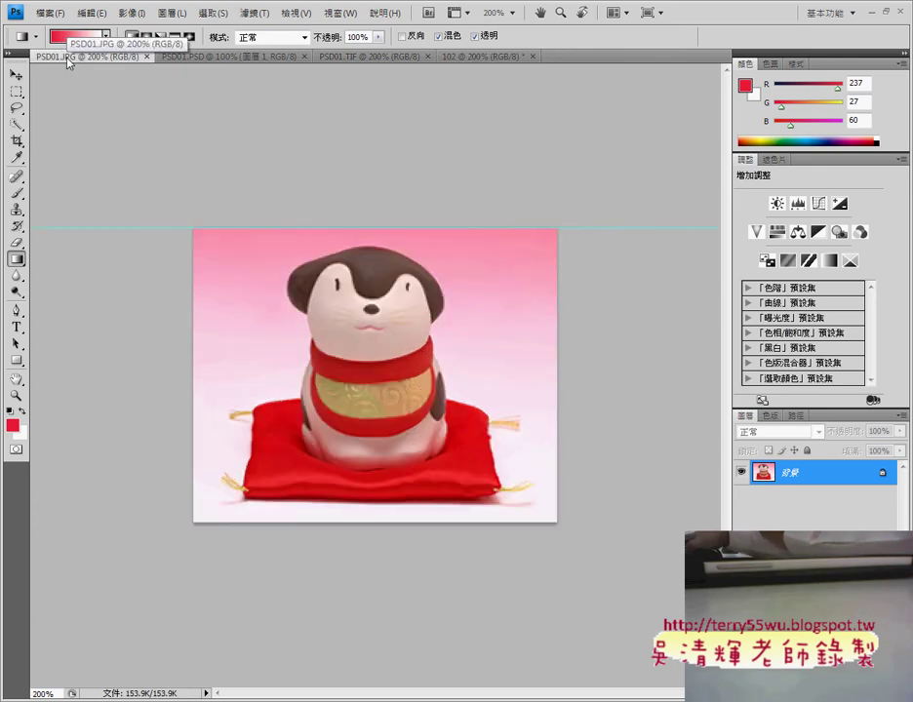
key(ctrl+plus)
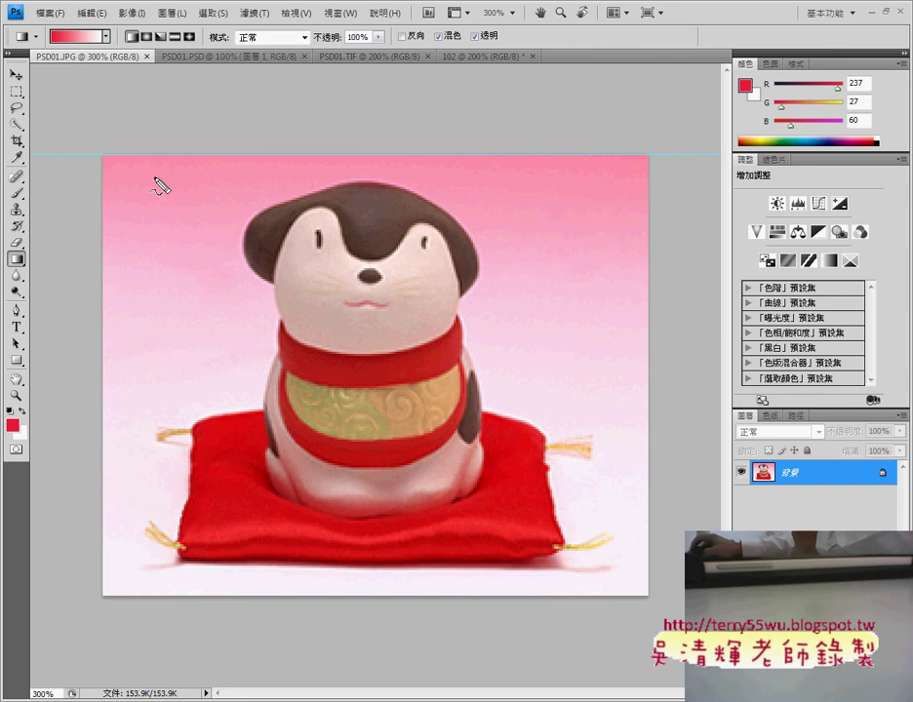
drag(97, 210, 136, 234)
drag(551, 213, 587, 266)
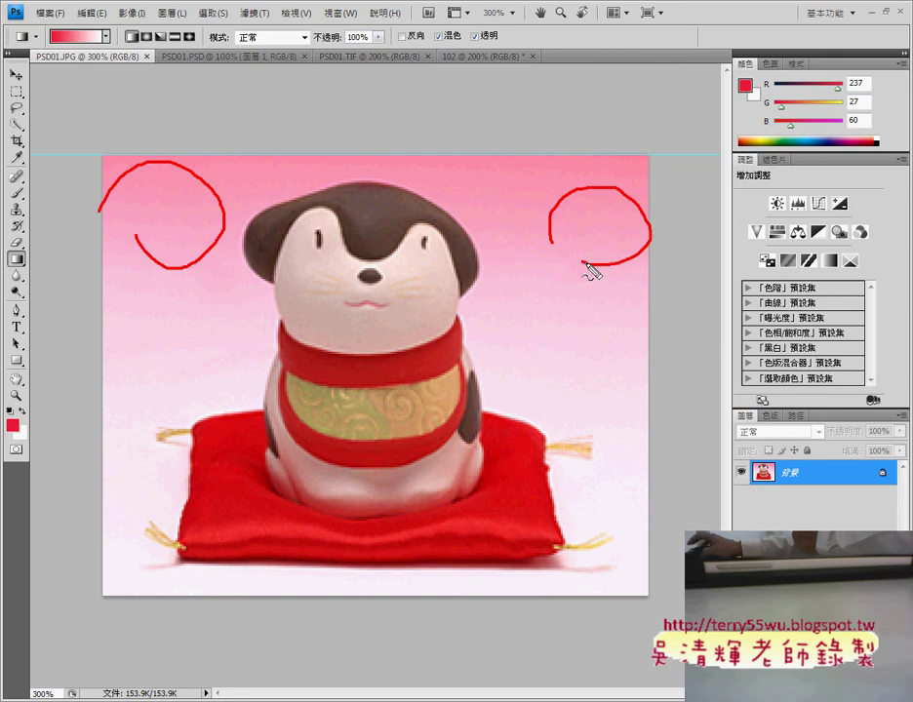
key(Escape)
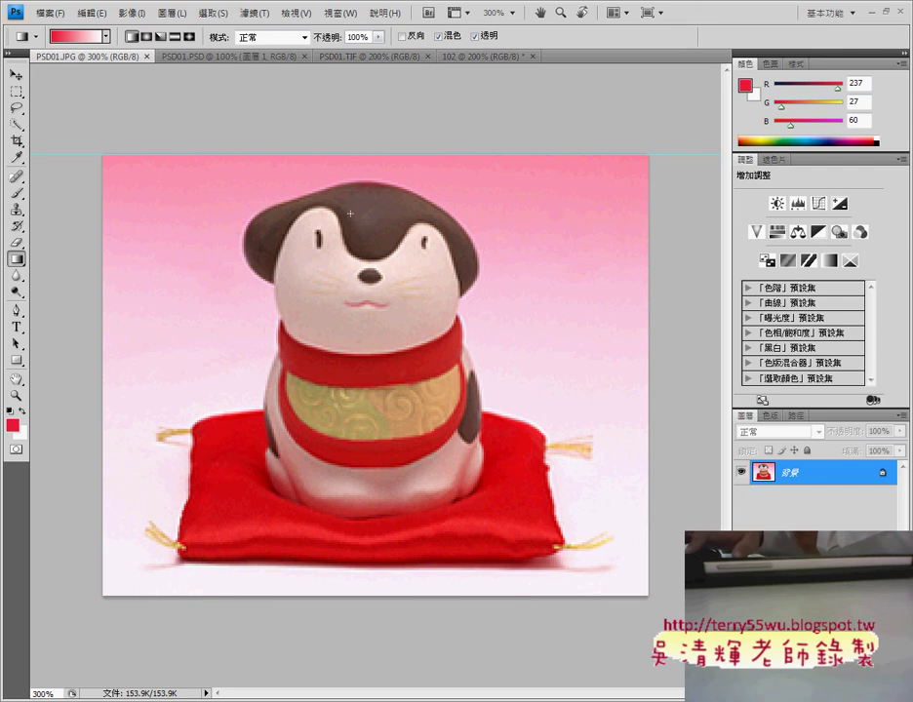
key(ctrl+a)
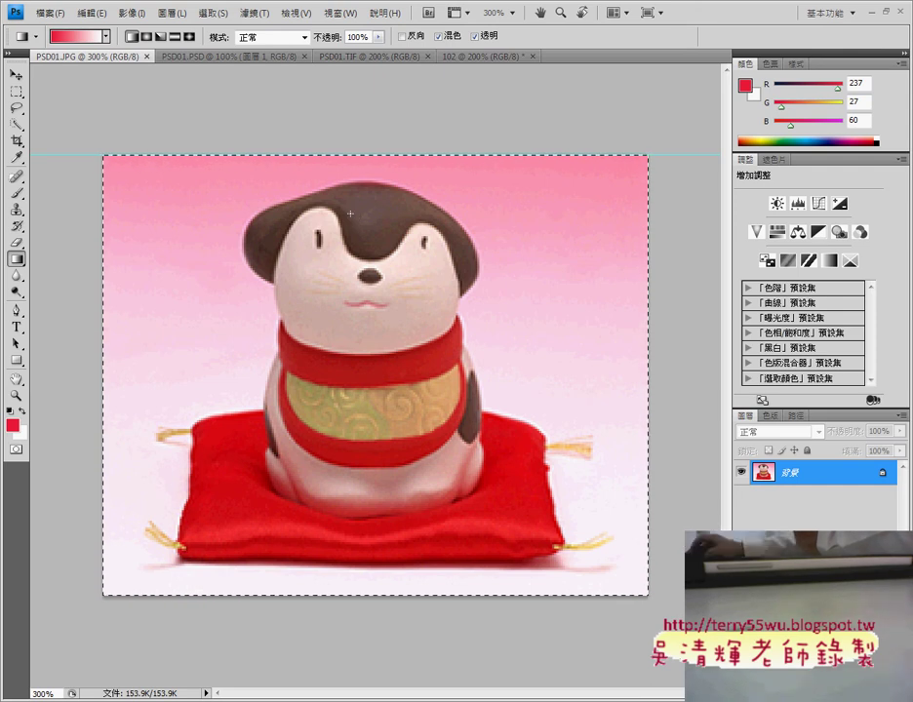
click(472, 56)
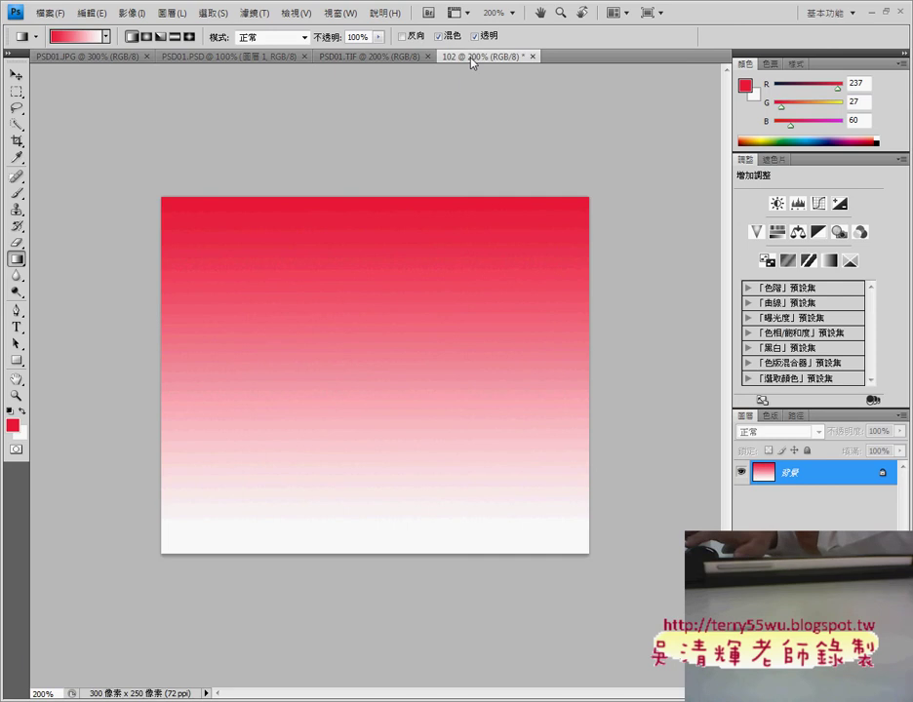
Step: Remove the full-photo paste from 102, deselect PSD01.JPG, and pick the Lasso tool
key(ctrl+v)
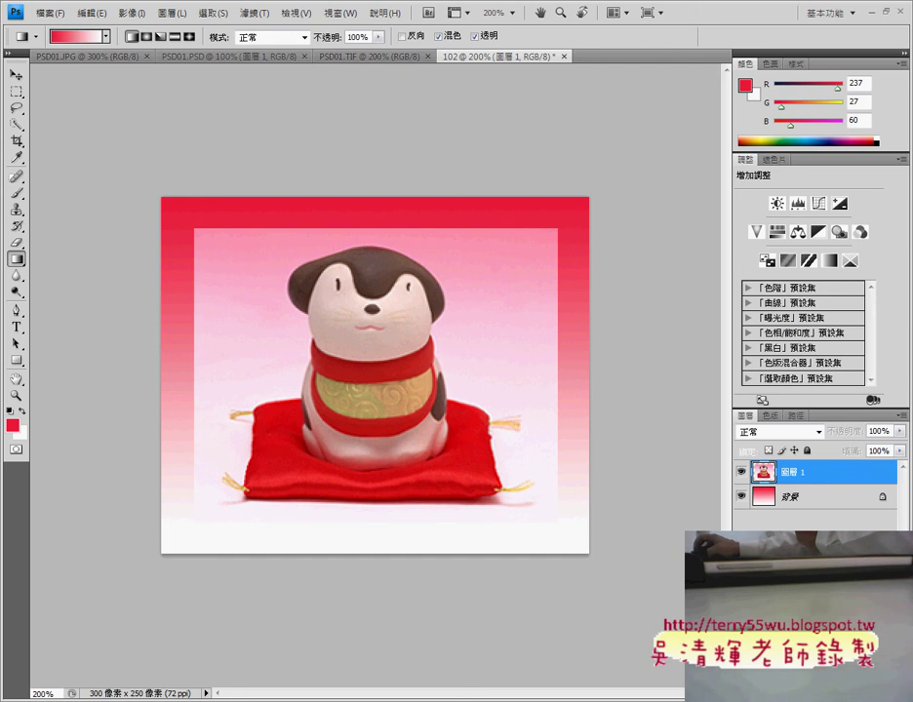
key(Delete)
click(90, 58)
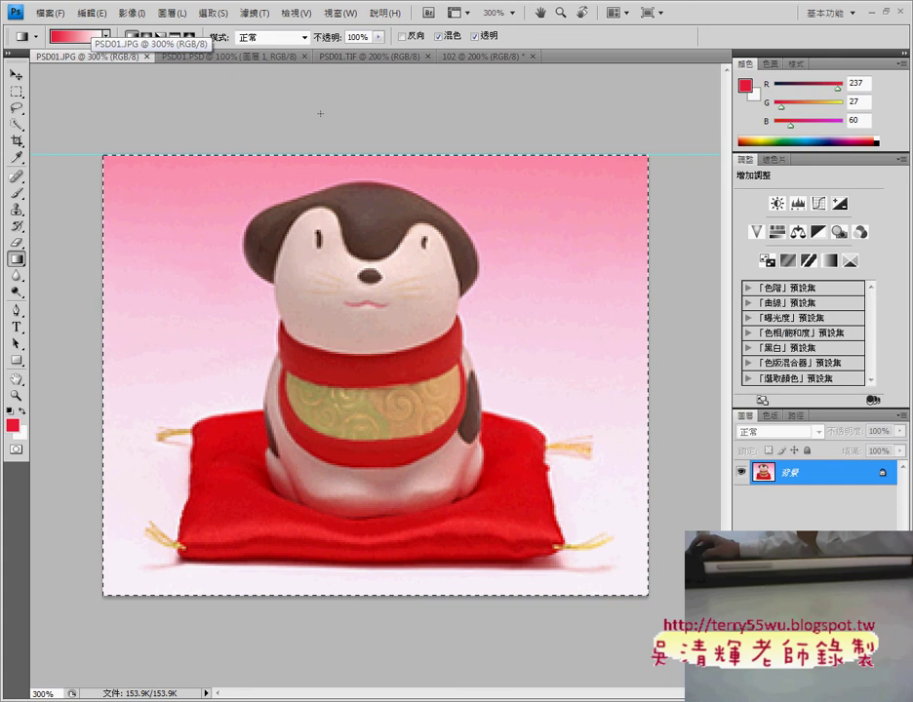
click(212, 16)
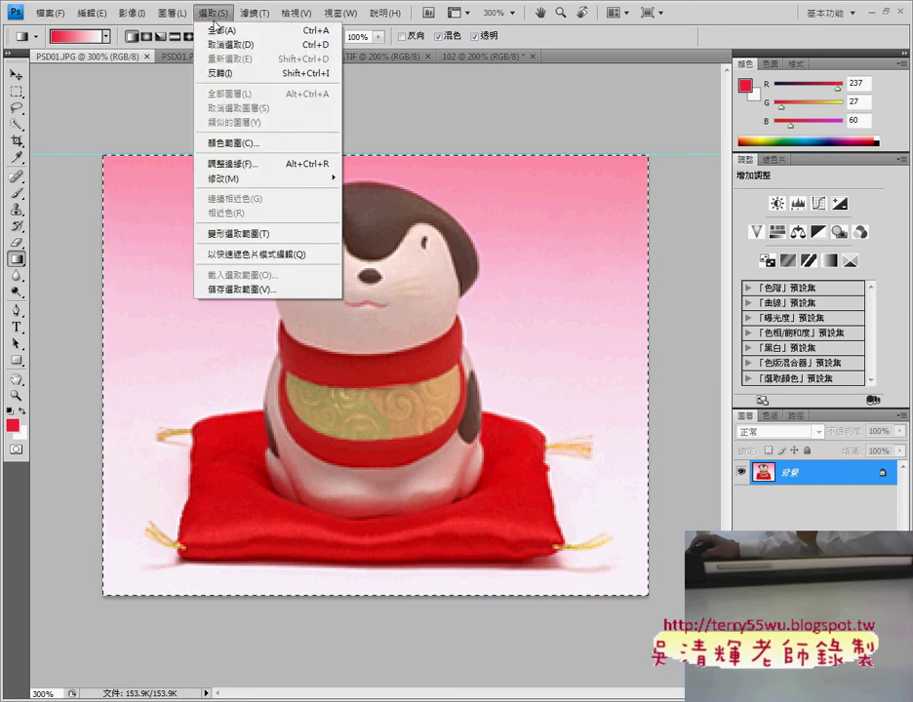
click(229, 45)
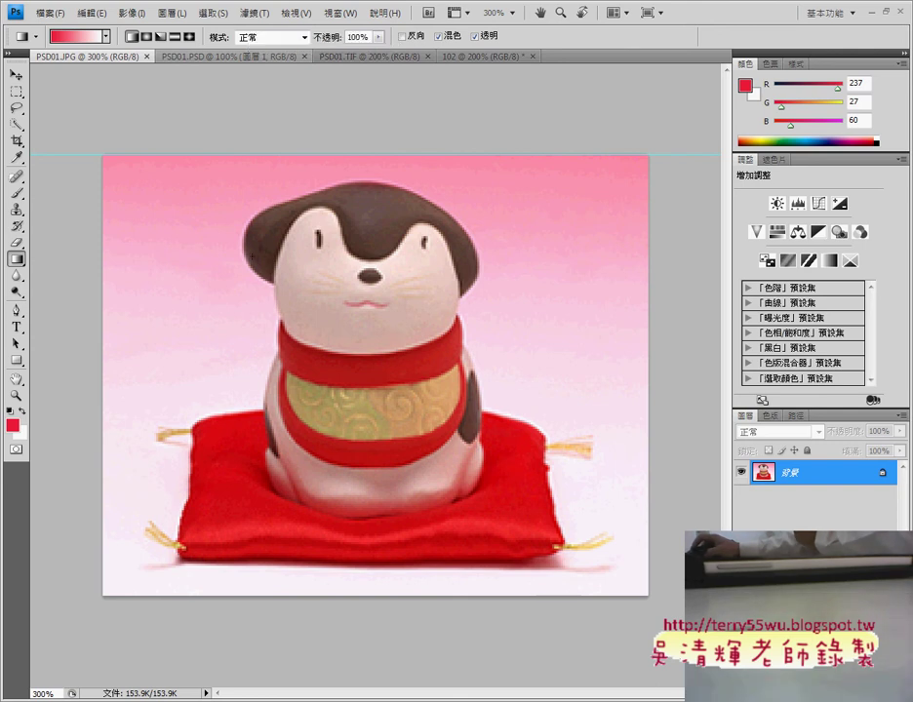
click(17, 109)
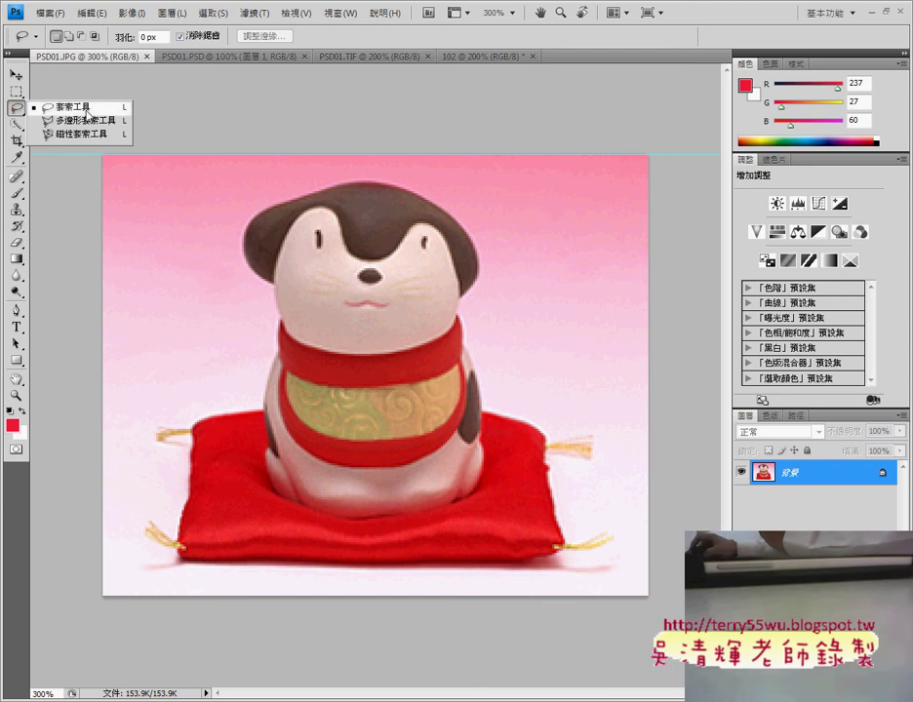
click(74, 108)
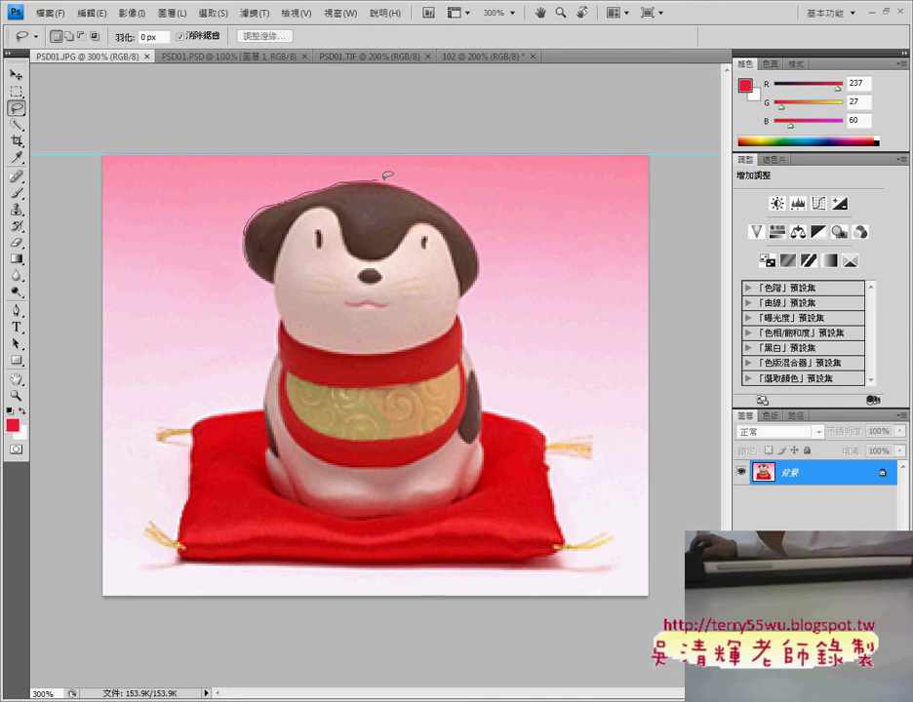
drag(436, 194, 461, 213)
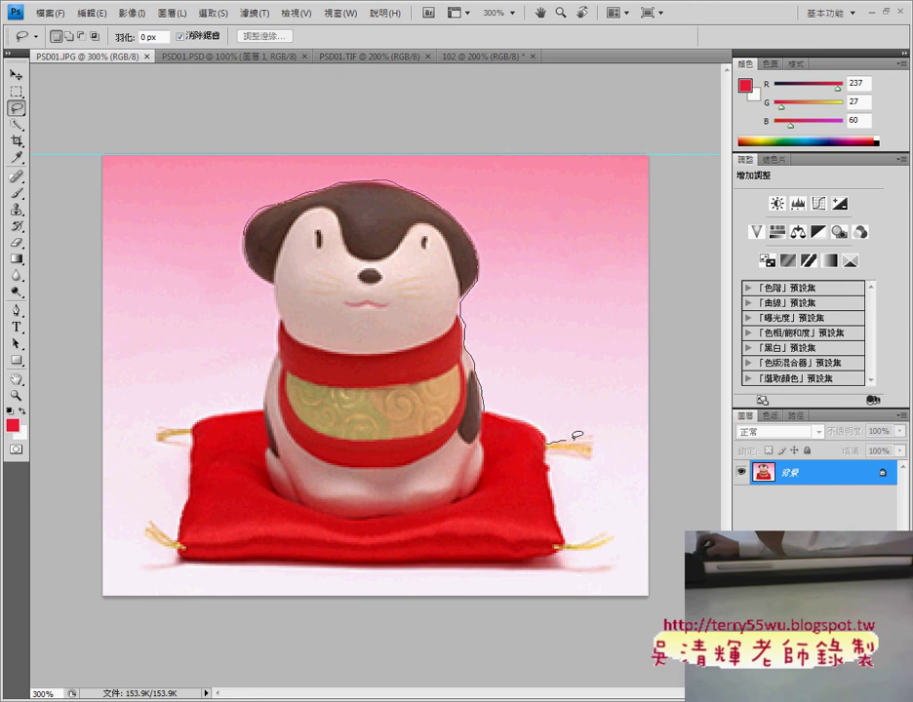
drag(595, 452, 558, 451)
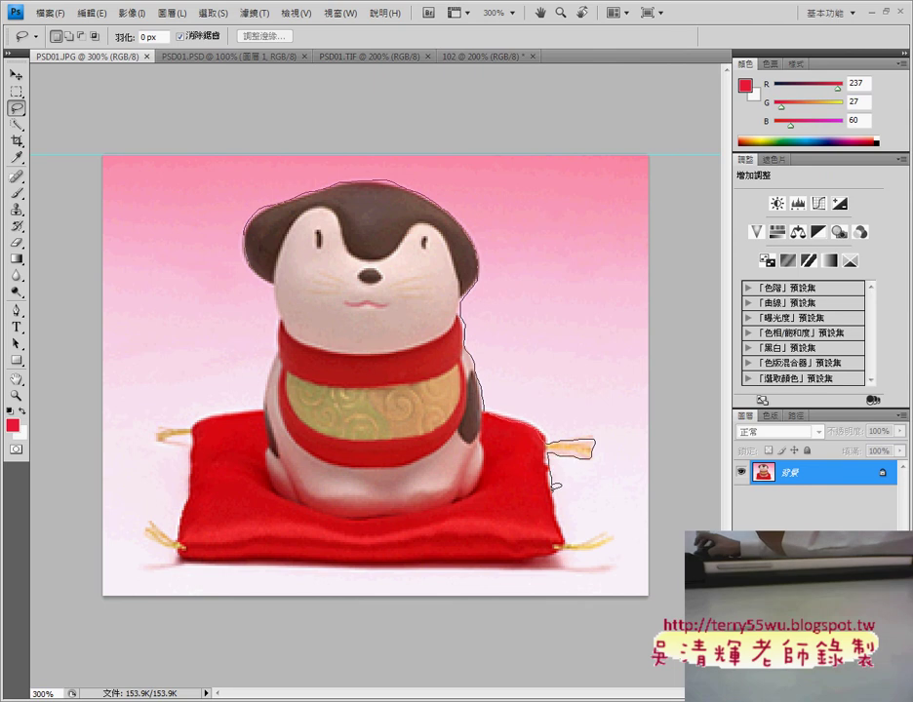
drag(555, 478, 552, 485)
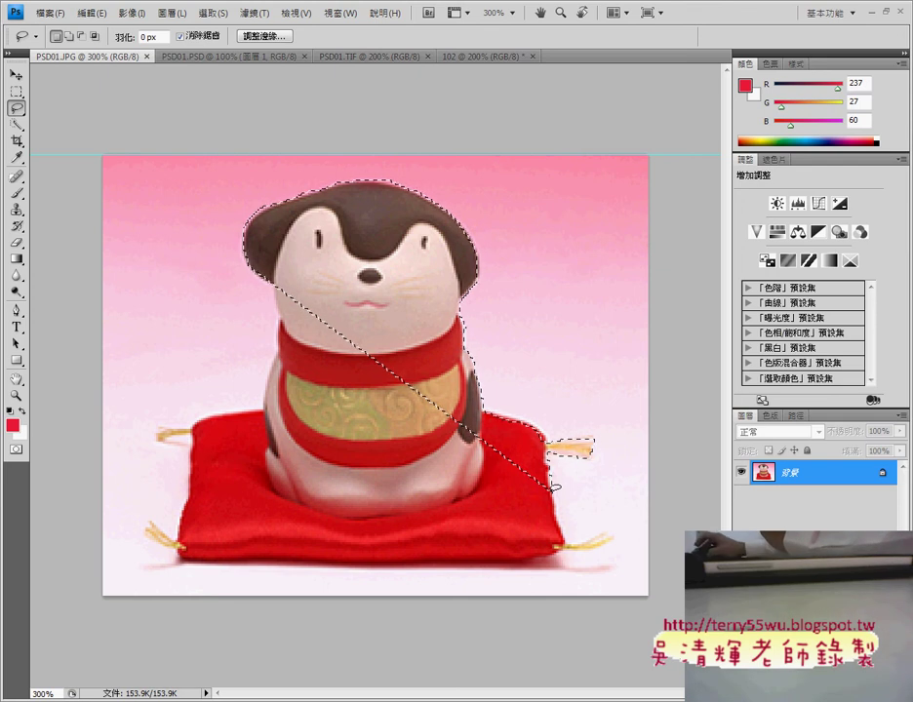
click(214, 14)
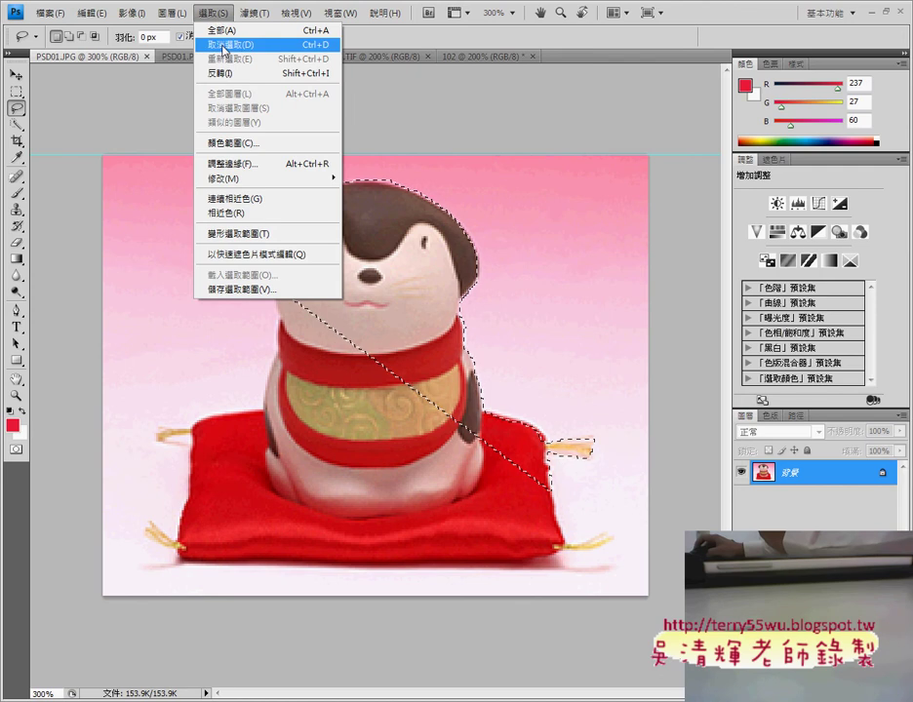
click(223, 46)
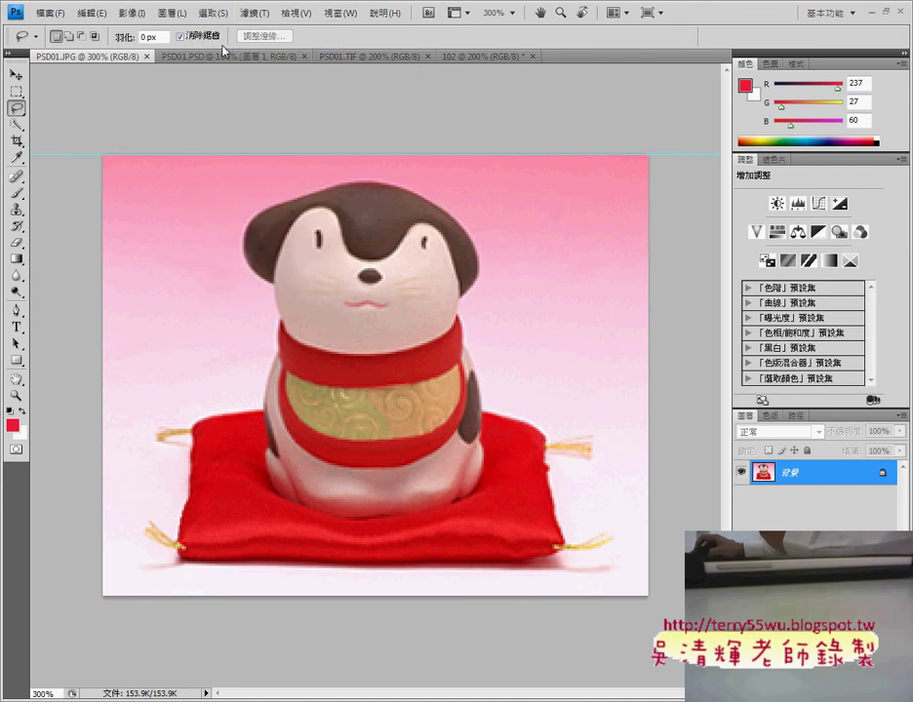
right_click(16, 107)
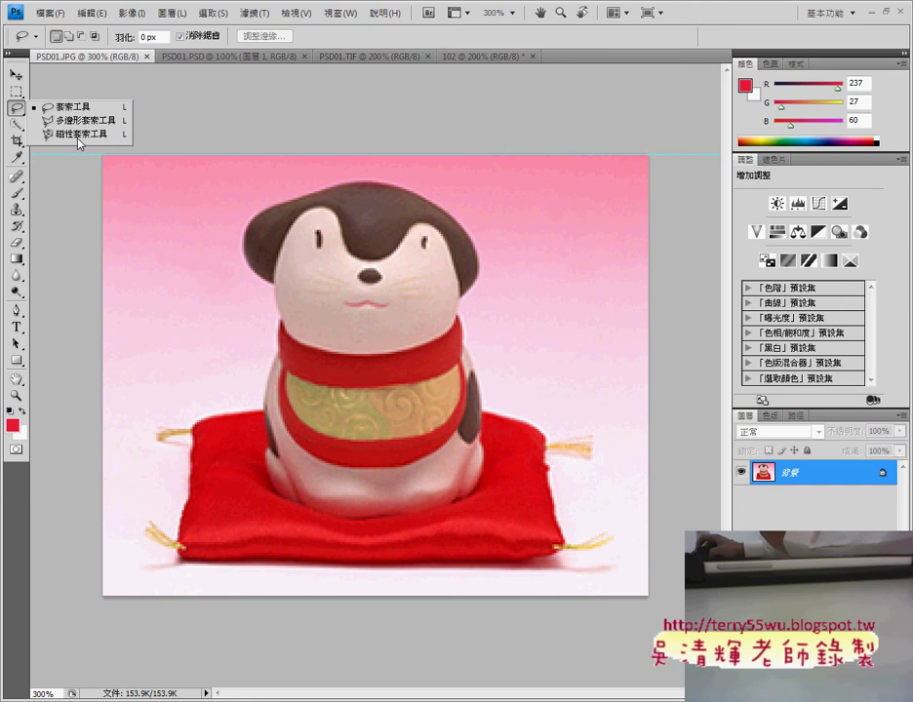
Step: Trace a Magnetic Lasso outline of the figurine, deselect it, and pick Quick Selection
click(78, 137)
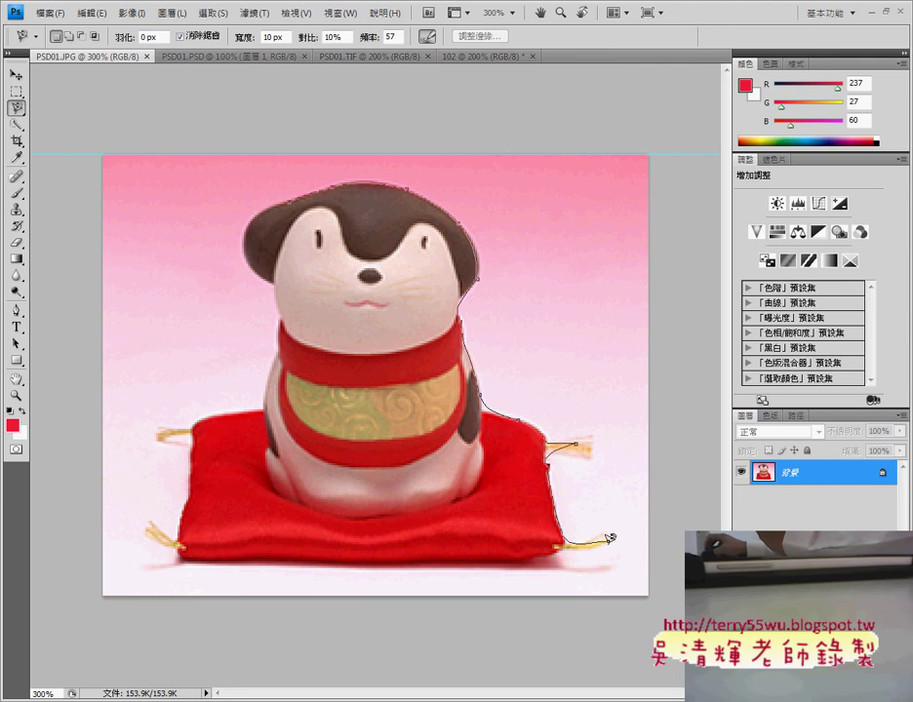
double_click(527, 563)
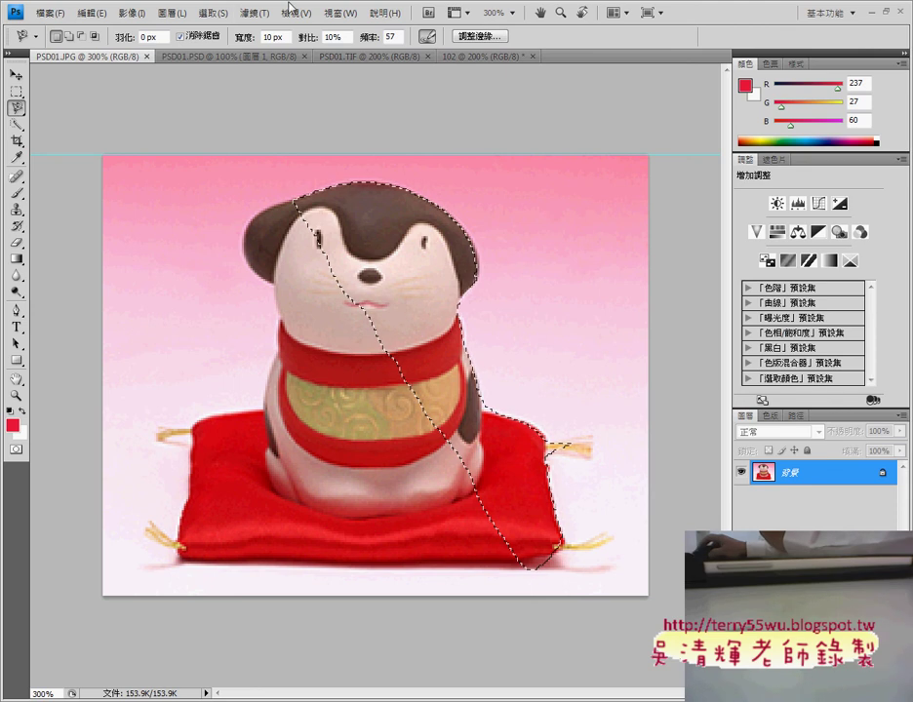
click(256, 12)
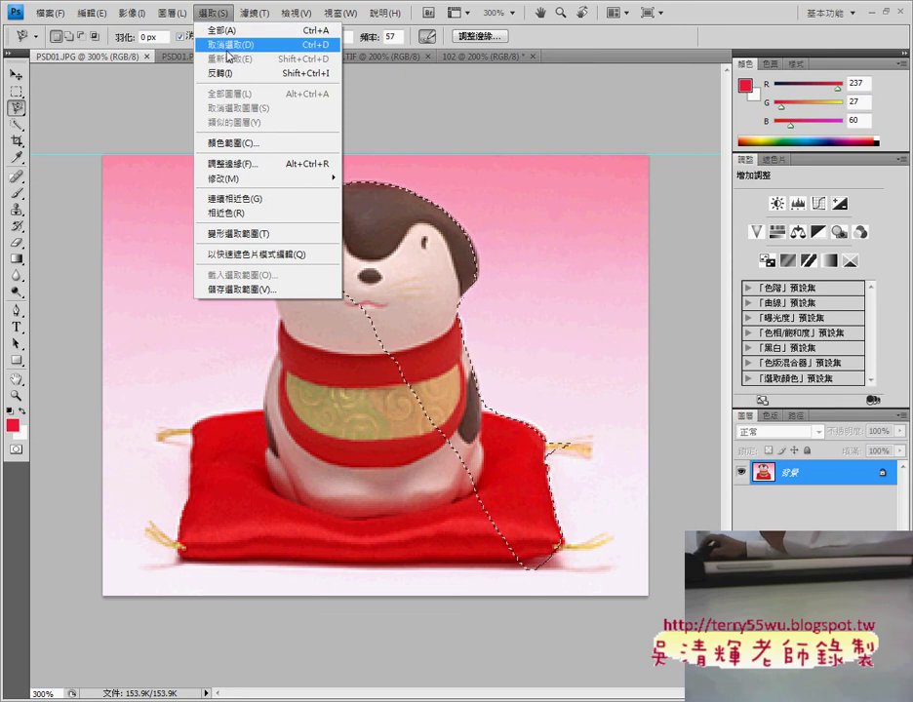
click(228, 45)
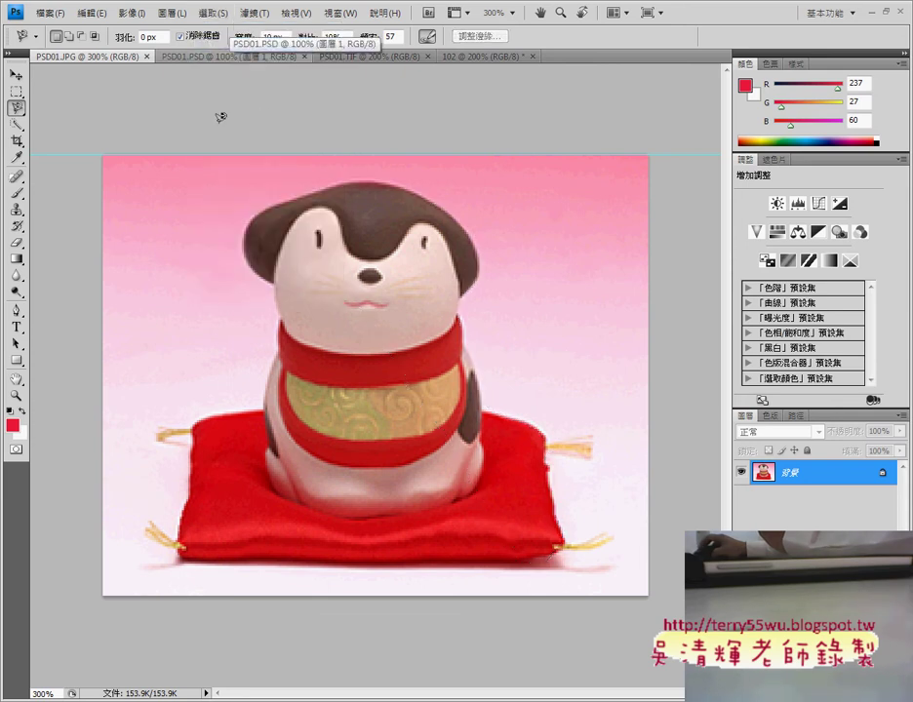
click(17, 125)
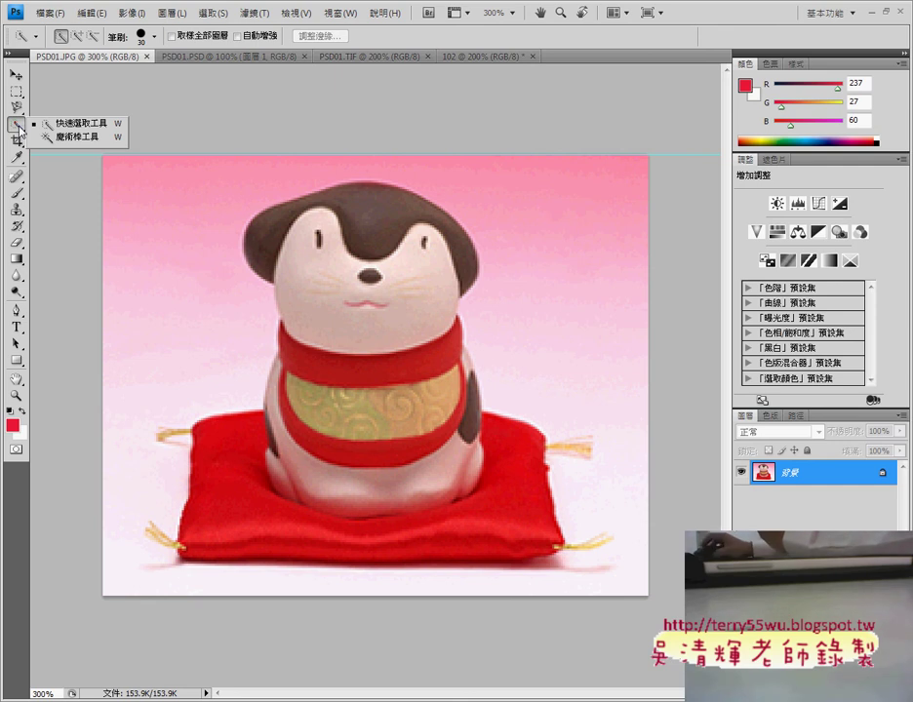
Step: Quick-select the pink background, then invert it to select the figurine and red cushion
click(94, 130)
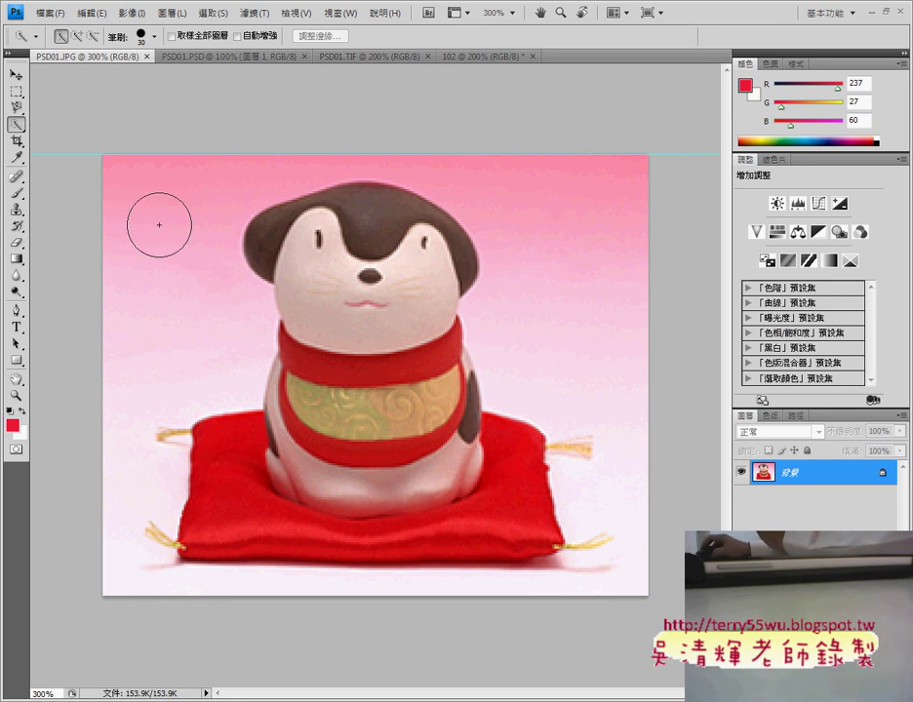
click(159, 224)
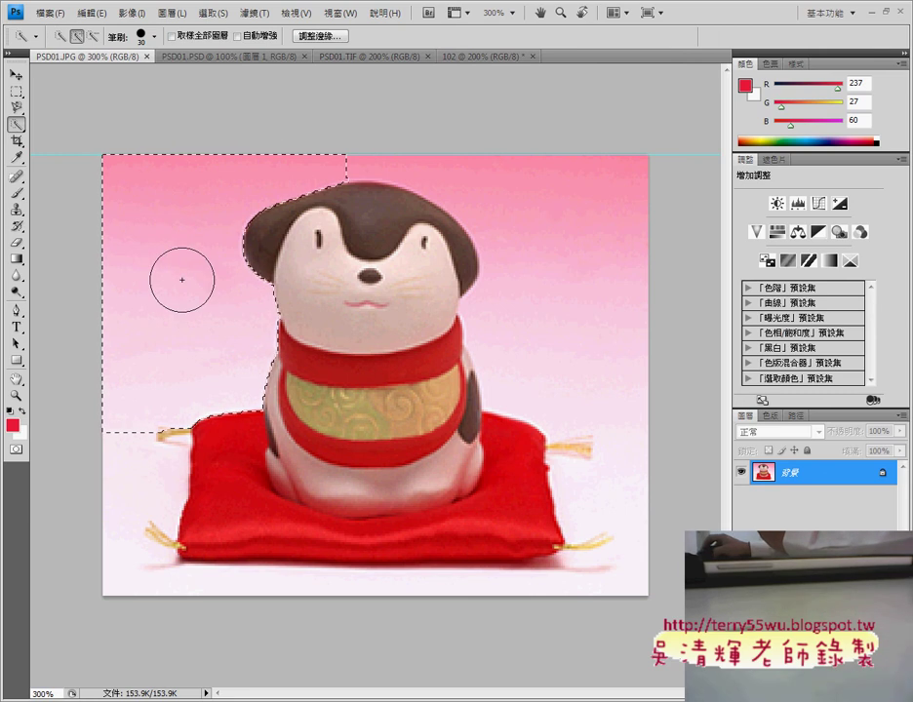
click(585, 224)
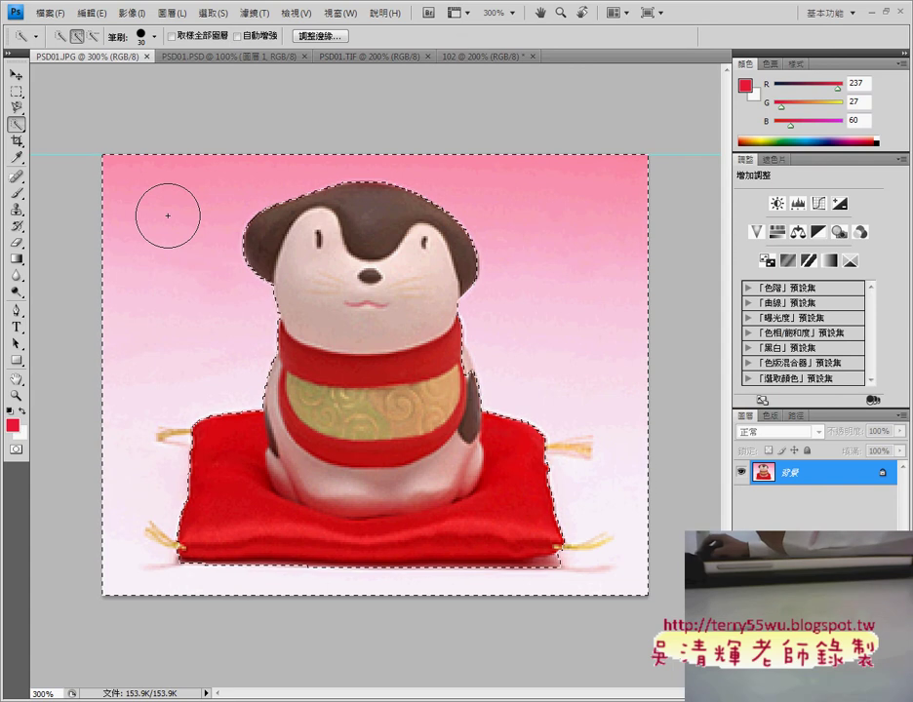
click(216, 13)
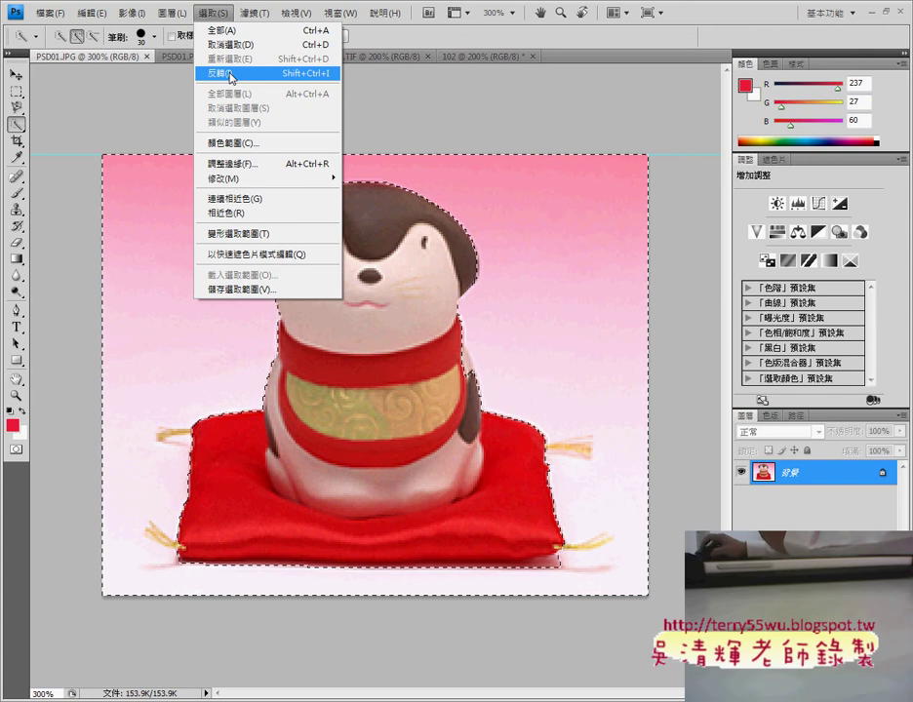
click(230, 75)
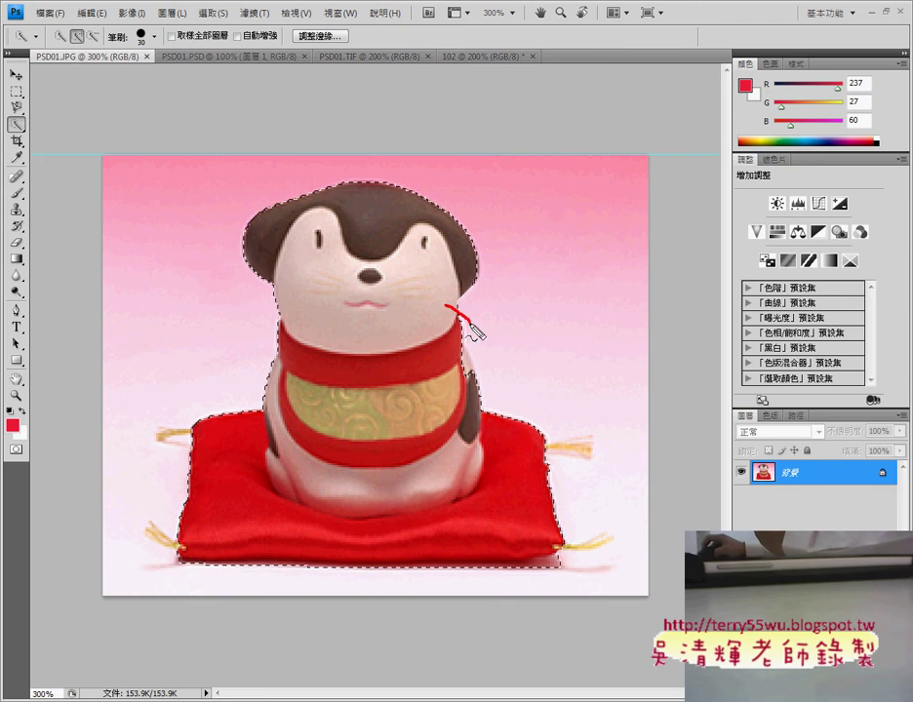
Step: Keep the figurine selection and switch back to the plain Lasso tool
mouse_move(476, 332)
mouse_down()
mouse_move(471, 392)
mouse_move(449, 310)
mouse_up()
mouse_move(551, 436)
mouse_down()
mouse_move(605, 446)
mouse_move(551, 458)
mouse_up()
drag(564, 550, 571, 558)
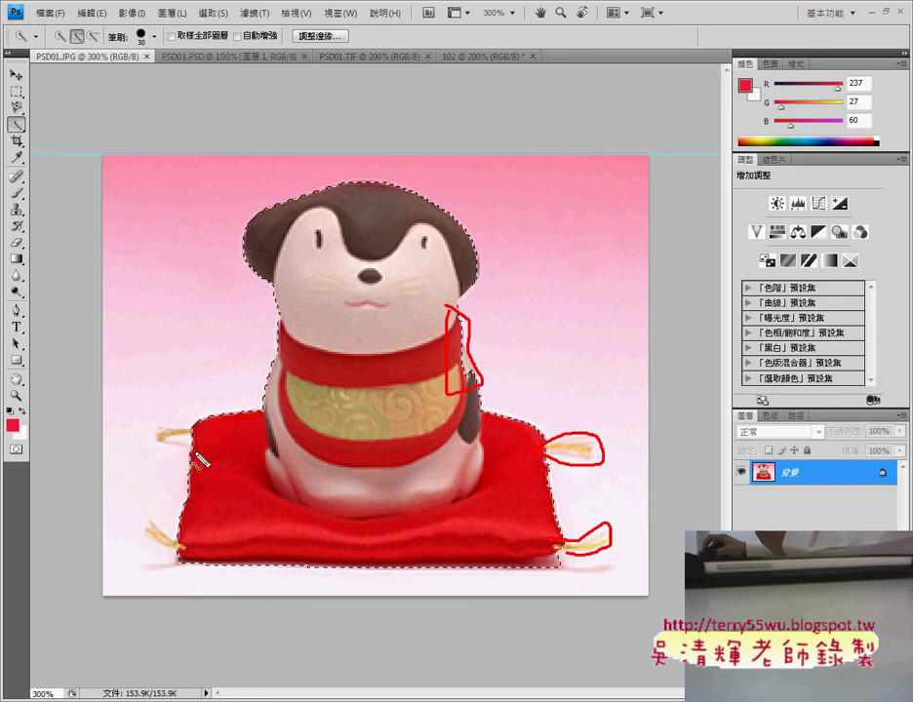
drag(159, 434, 195, 442)
drag(189, 542, 182, 546)
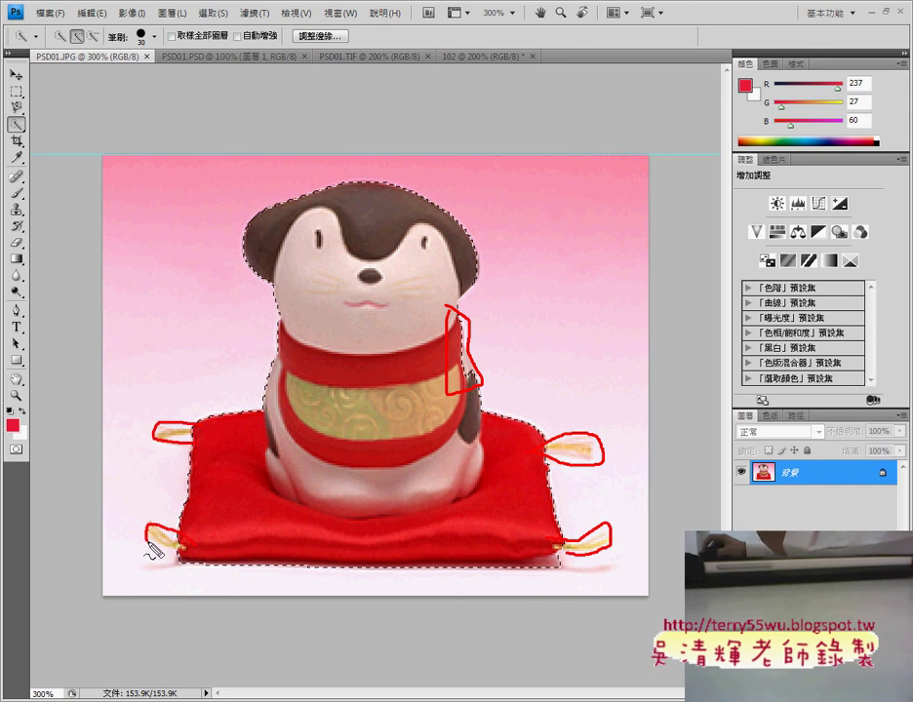
drag(14, 133, 36, 111)
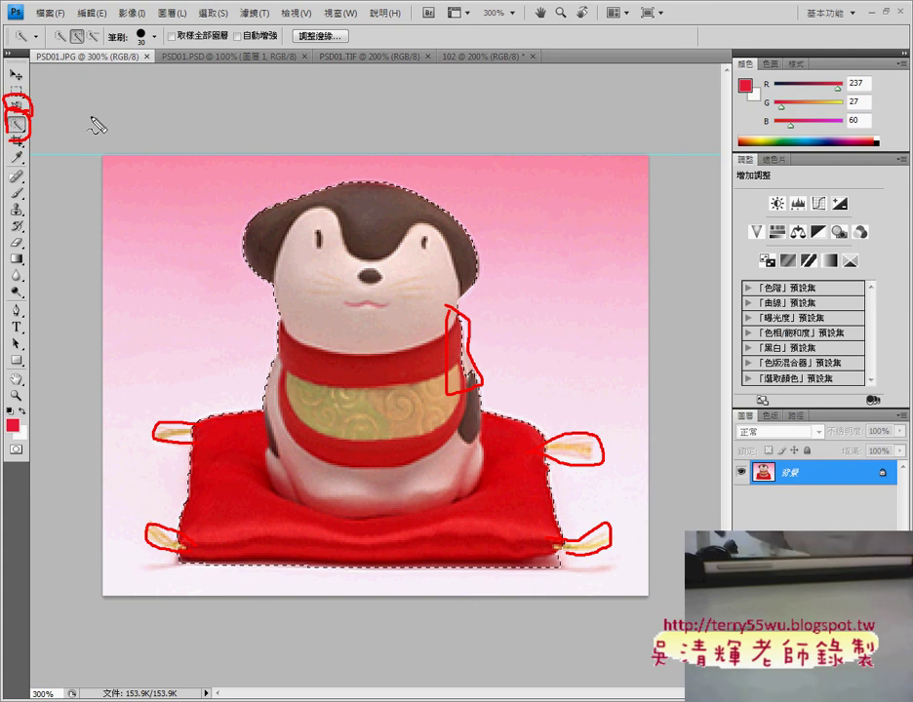
key(Escape)
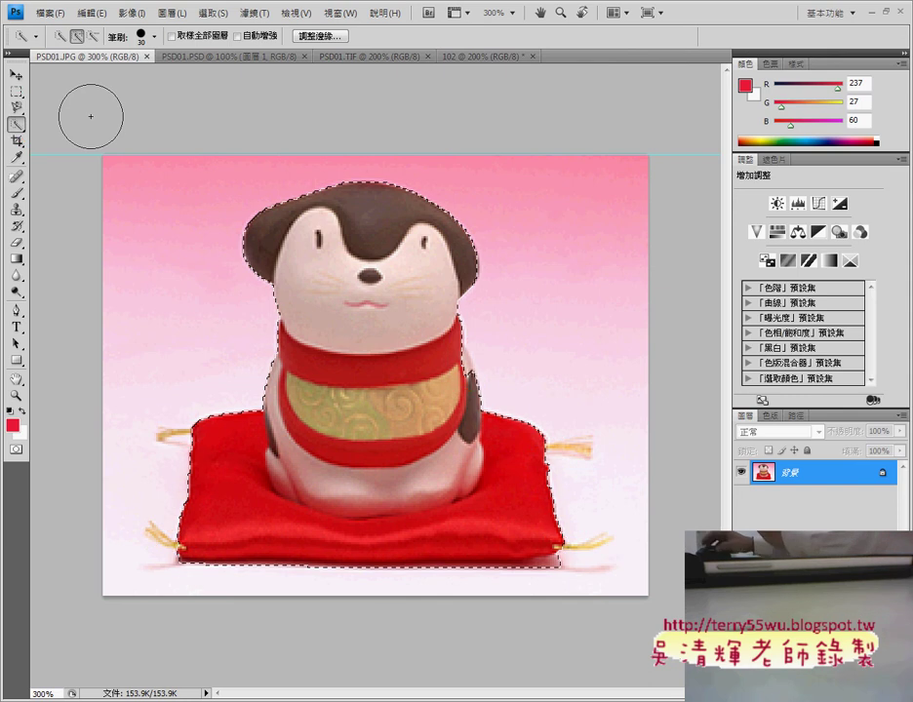
click(21, 109)
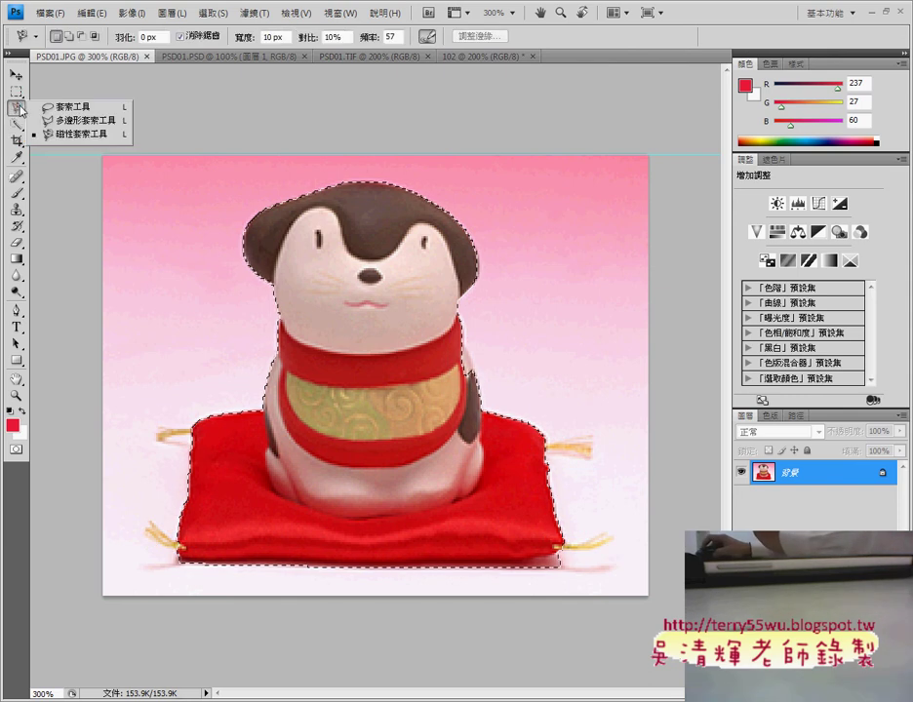
click(71, 107)
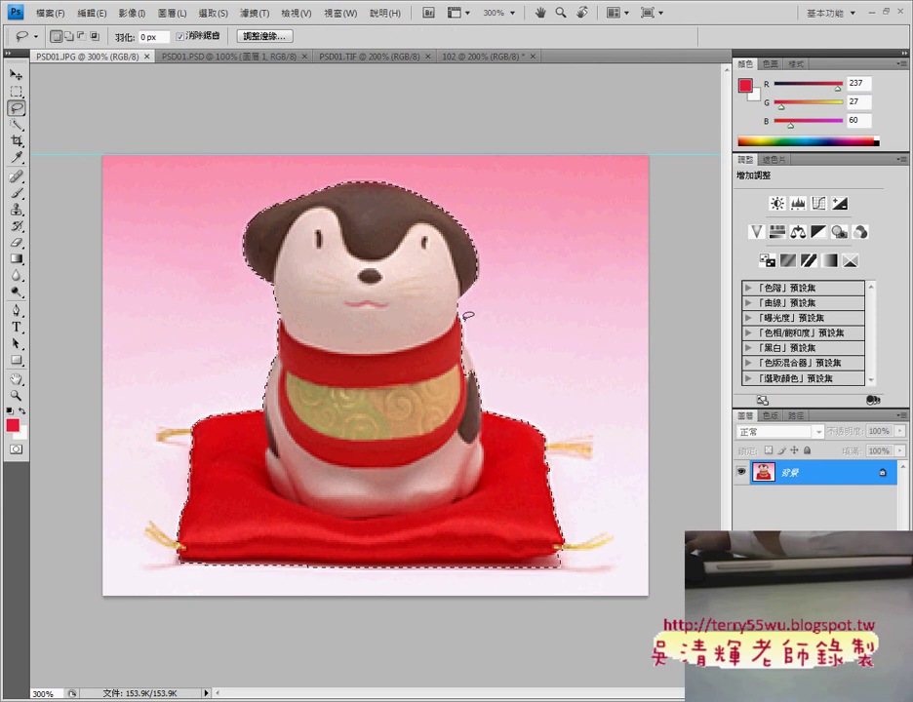
Step: Zoom PSD01.JPG to 600% to inspect the selection edge on the figurine's right side
key(ctrl+plus)
key(ctrl+plus)
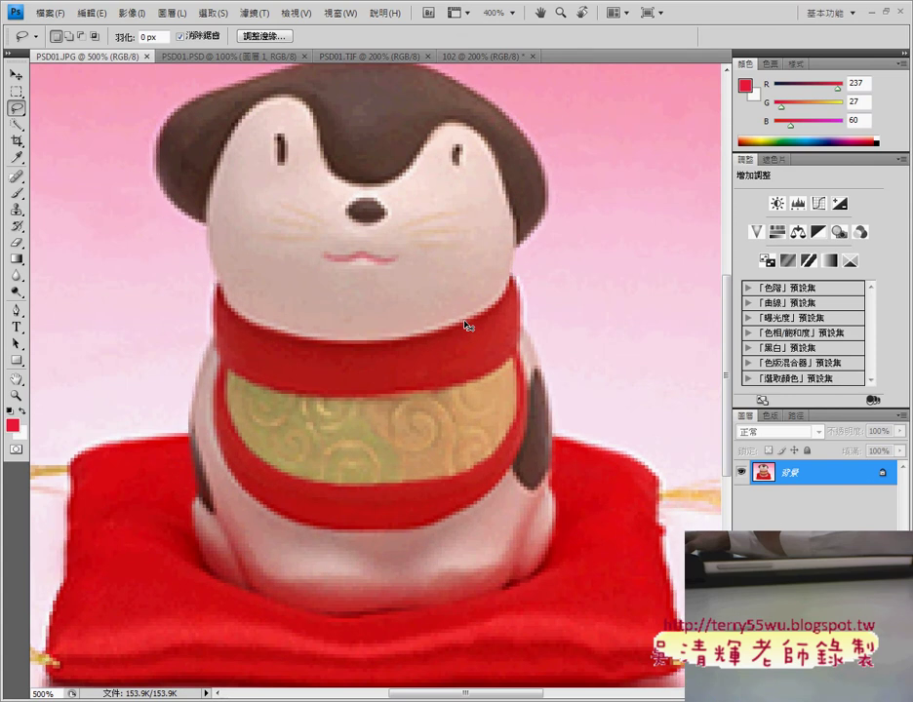
key(ctrl+plus)
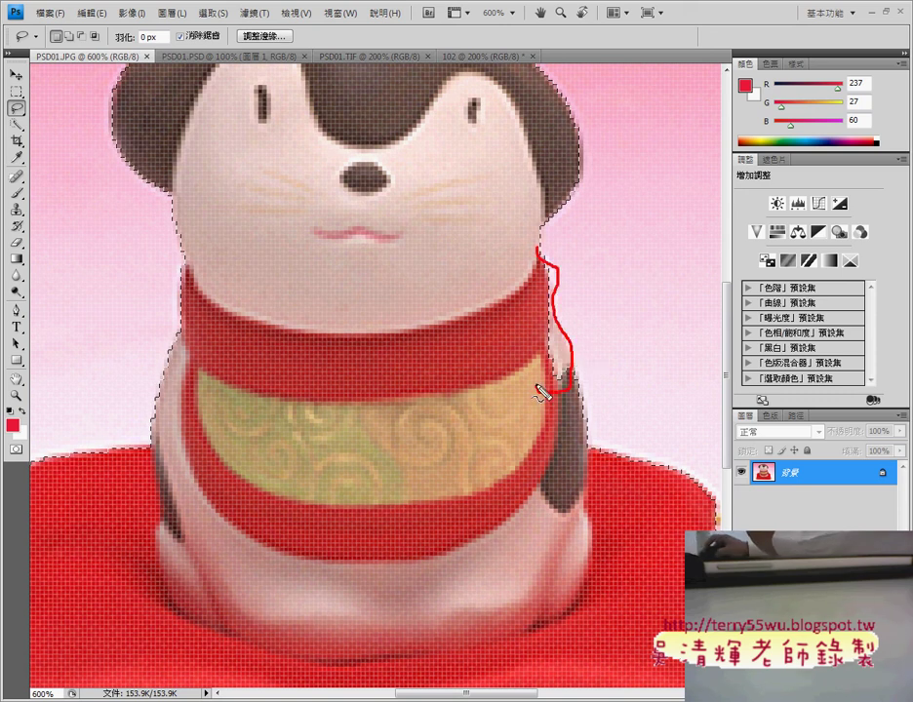
drag(568, 371, 528, 254)
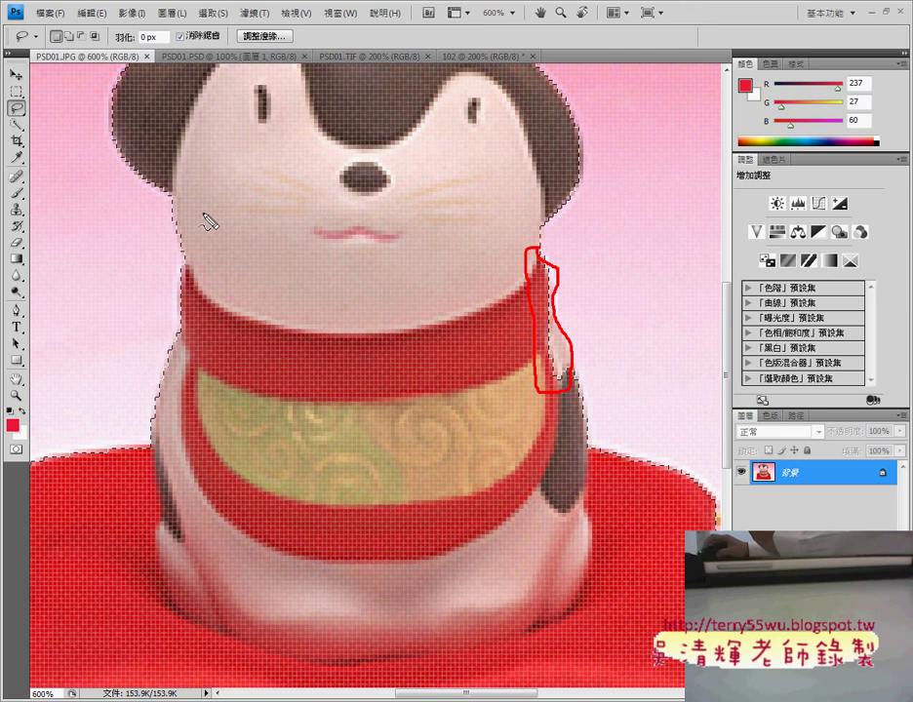
drag(18, 112, 28, 121)
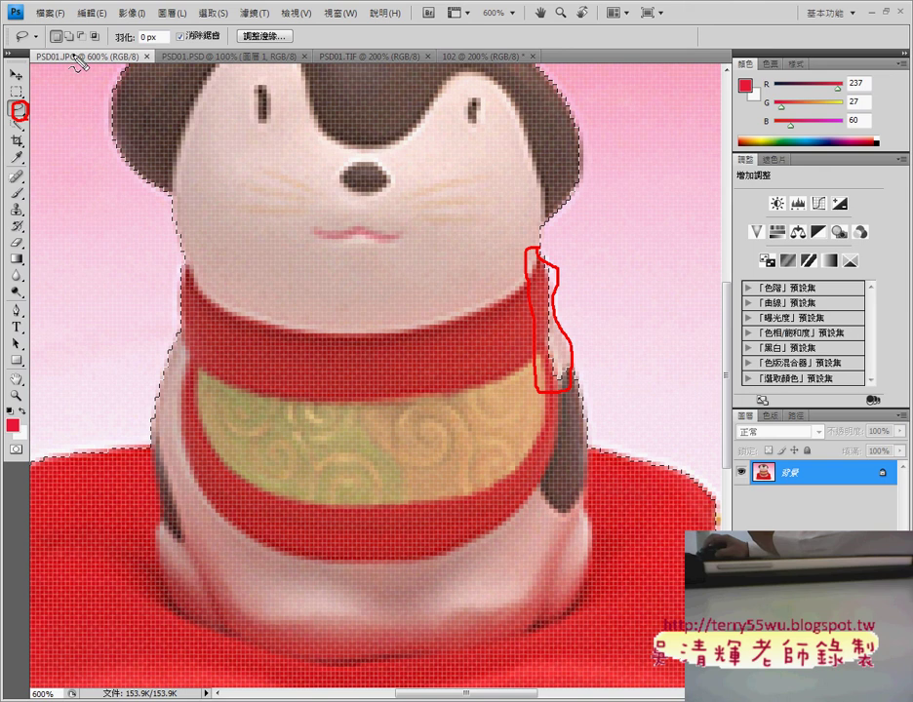
mouse_move(41, 45)
mouse_down()
mouse_move(102, 43)
mouse_move(39, 50)
mouse_up()
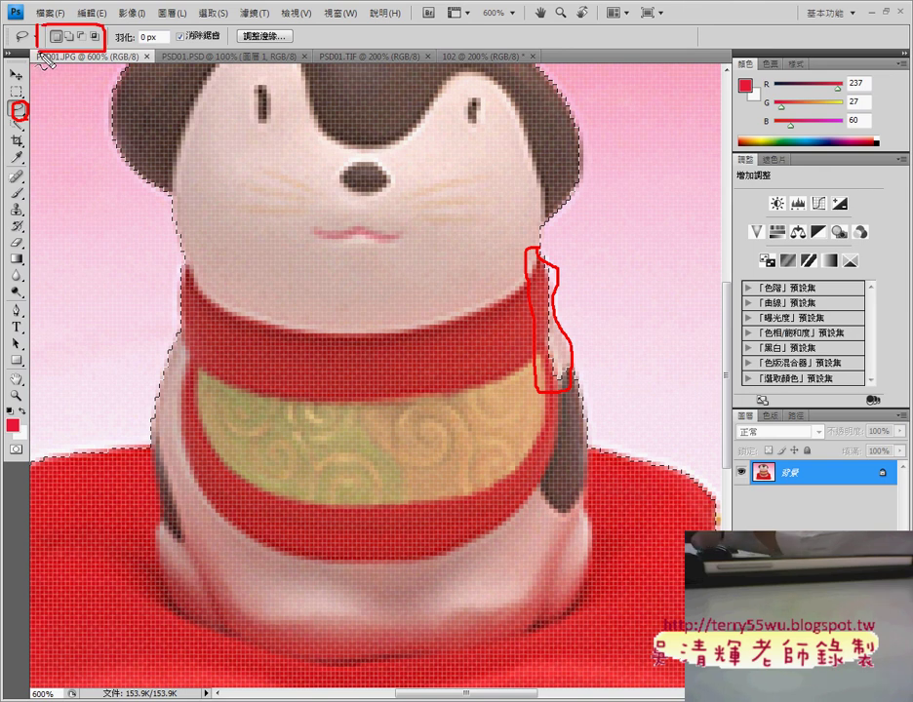
key(Escape)
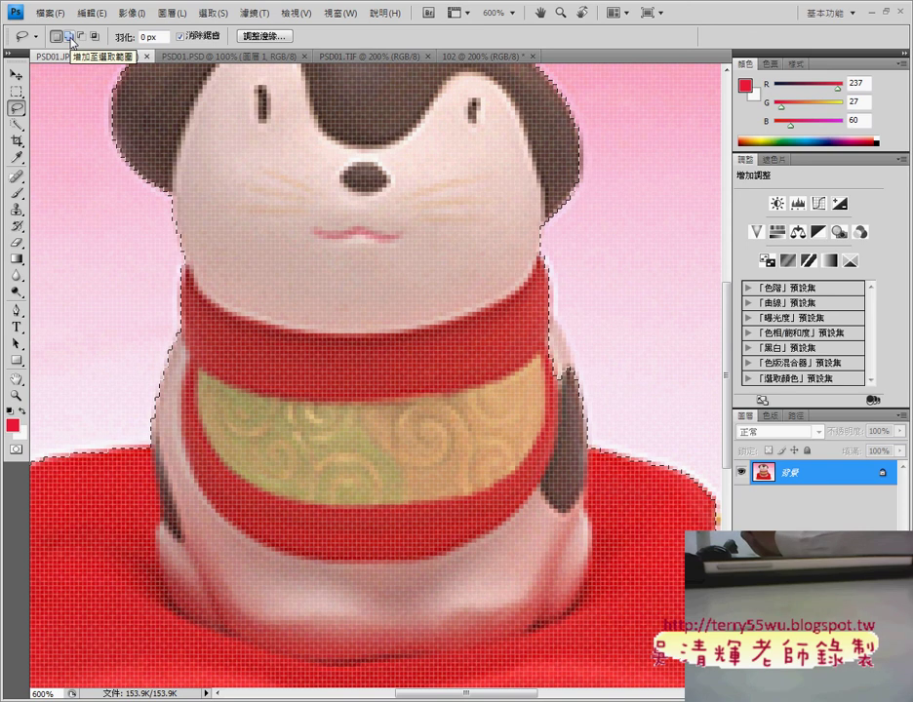
Step: Set the Lasso to Add to Selection and add the figurine's right-side edge
click(69, 37)
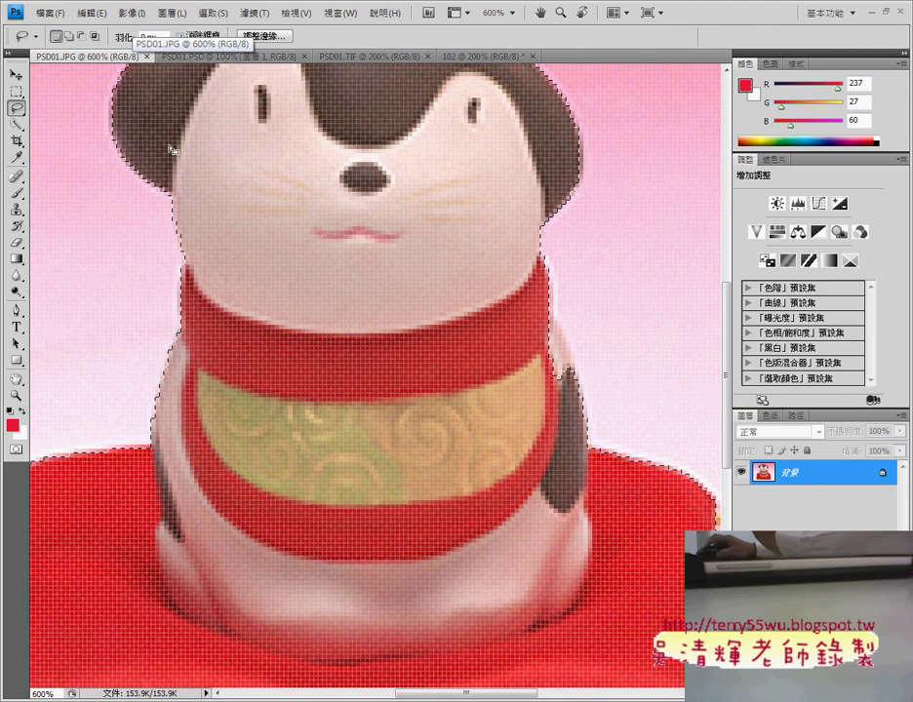
click(72, 38)
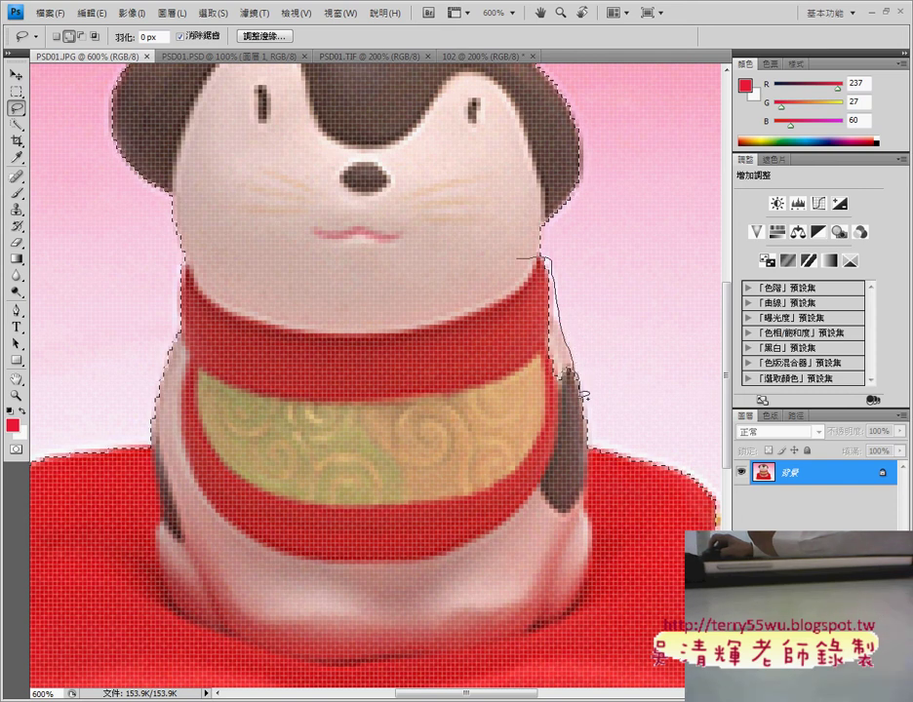
mouse_move(564, 373)
mouse_down()
mouse_move(516, 408)
mouse_move(504, 322)
mouse_move(512, 275)
mouse_up()
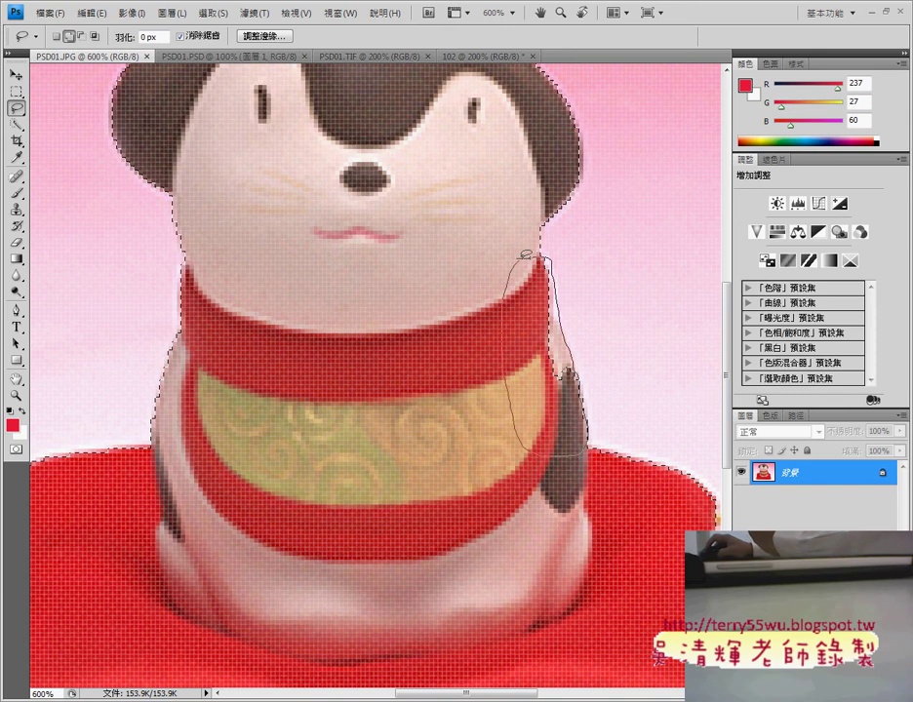
drag(527, 255, 527, 255)
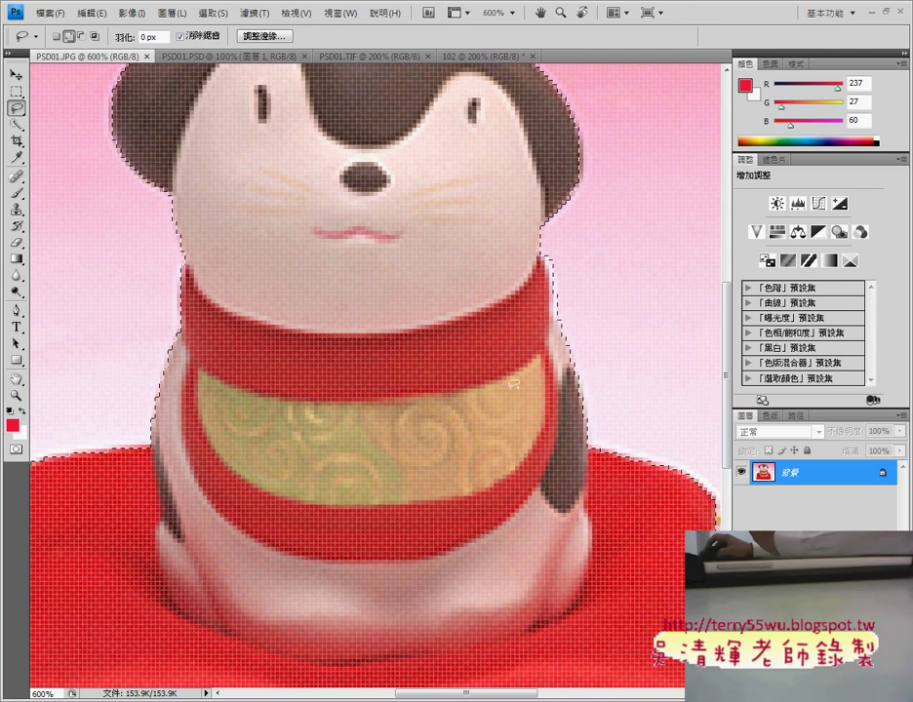
Step: Lasso the four gold cushion tassels into the selection
scroll(535, 303, down, 5)
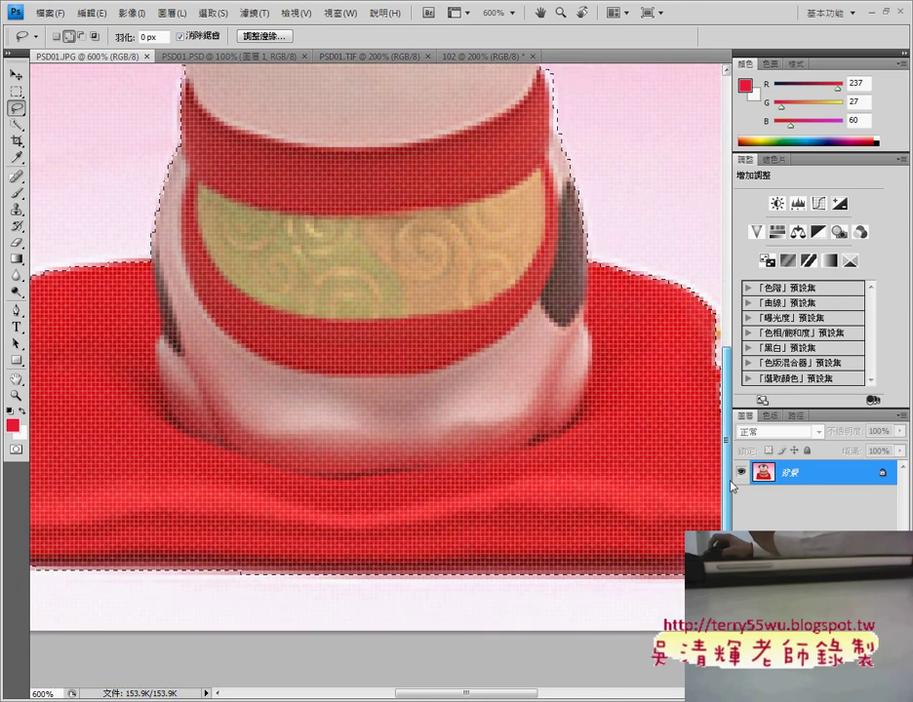
scroll(535, 303, down, 4)
drag(504, 696, 563, 697)
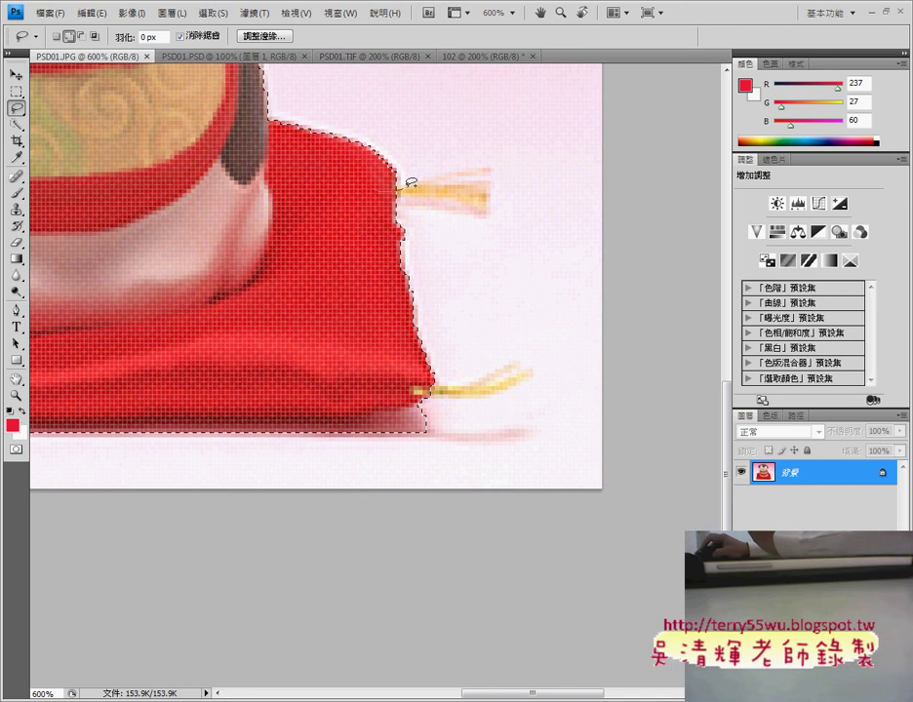
mouse_move(410, 182)
mouse_down()
mouse_move(491, 165)
mouse_move(483, 188)
mouse_move(493, 196)
mouse_move(467, 207)
mouse_move(425, 197)
mouse_up()
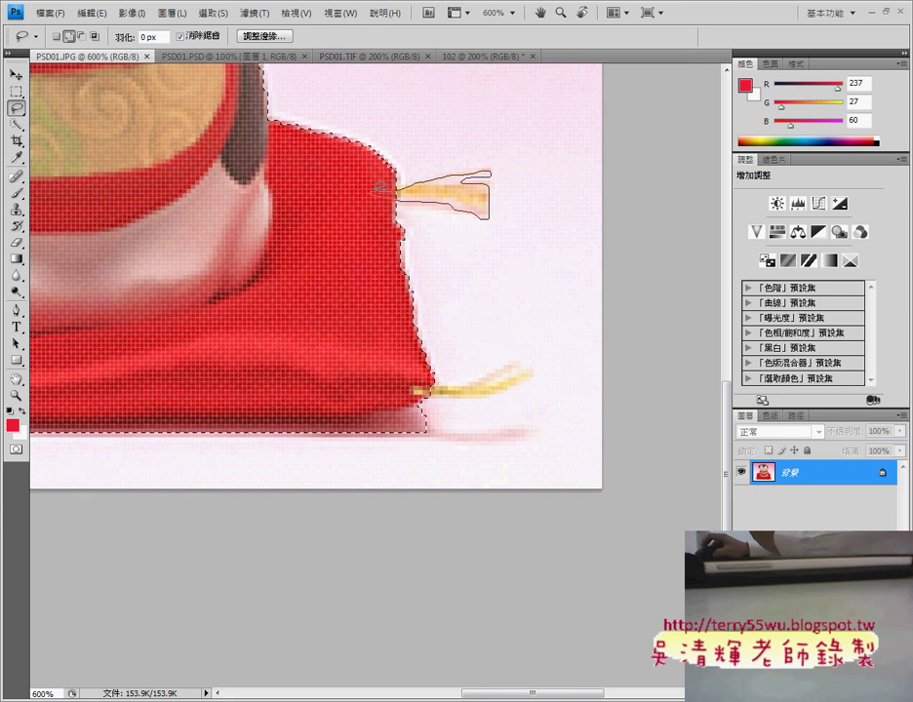
drag(380, 184, 395, 183)
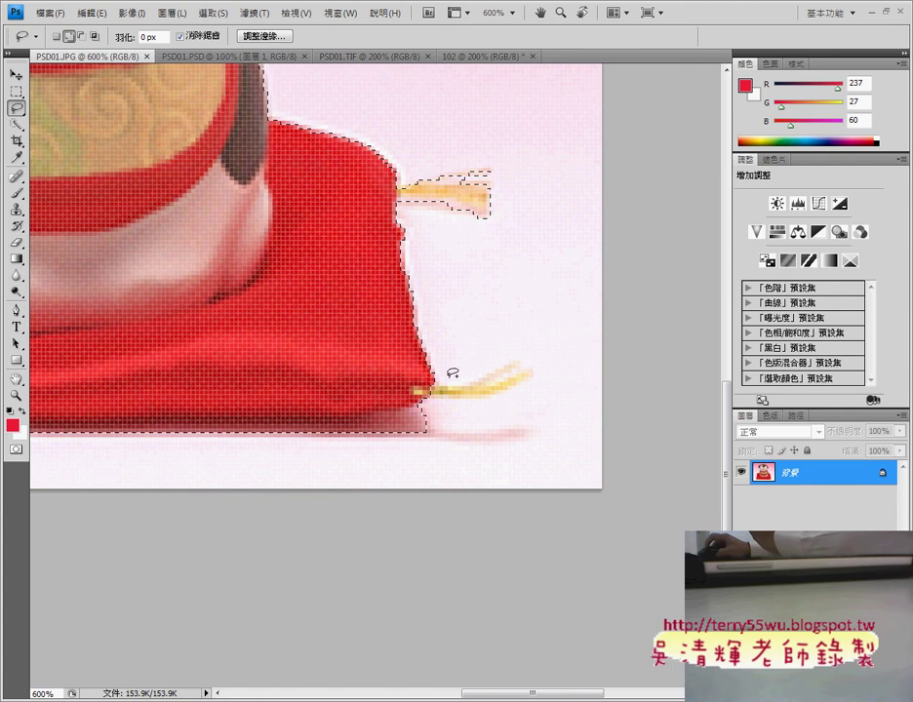
mouse_move(434, 382)
mouse_down()
mouse_move(522, 361)
mouse_move(520, 372)
mouse_move(530, 361)
mouse_move(536, 366)
mouse_move(416, 377)
mouse_up()
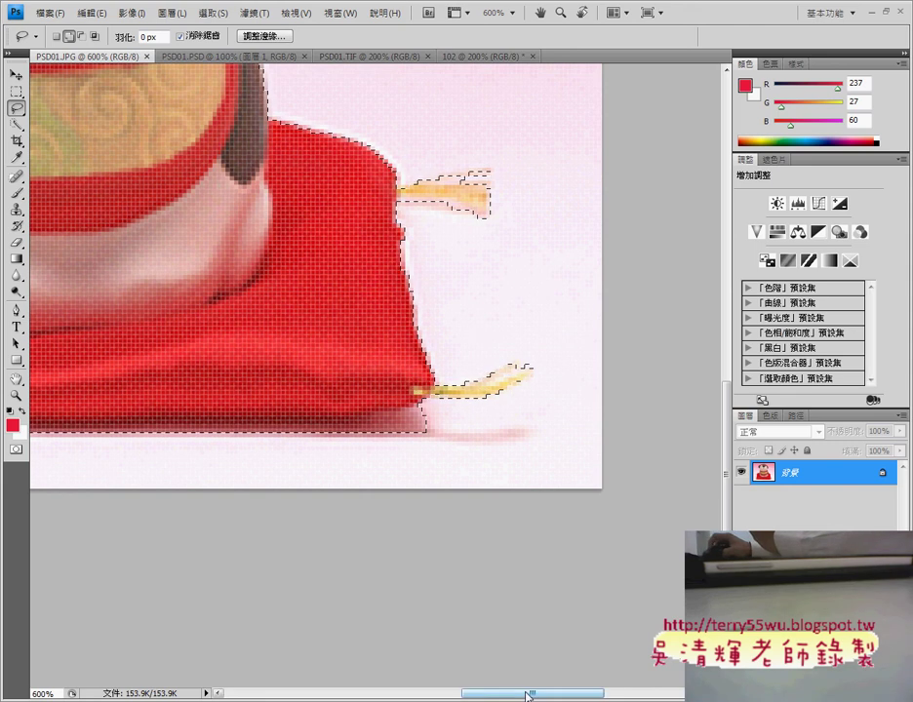
drag(527, 694, 344, 695)
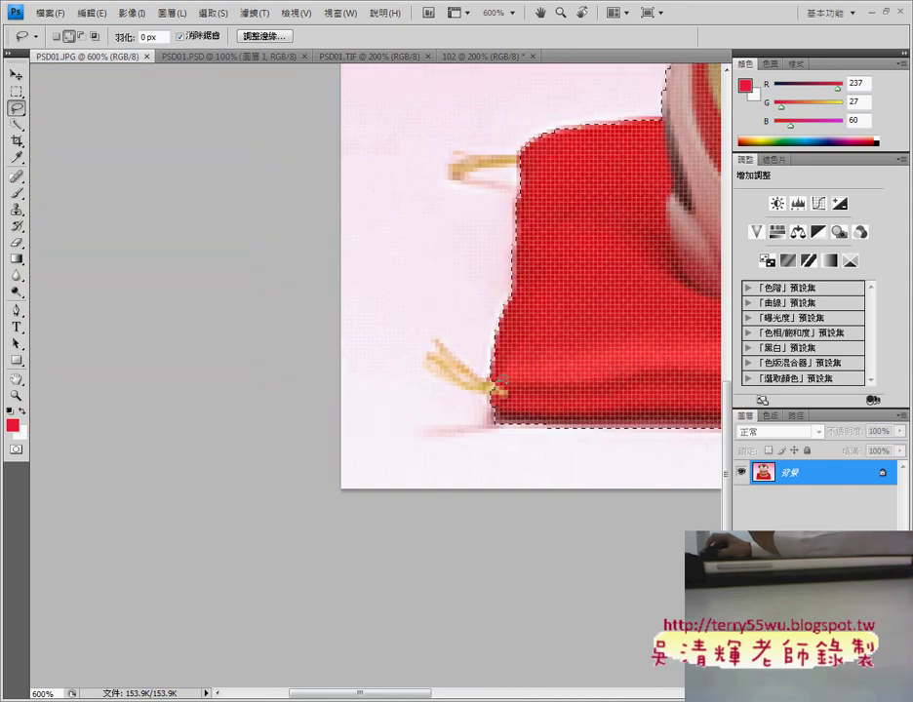
mouse_move(496, 388)
mouse_down()
mouse_move(432, 348)
mouse_move(495, 388)
mouse_up()
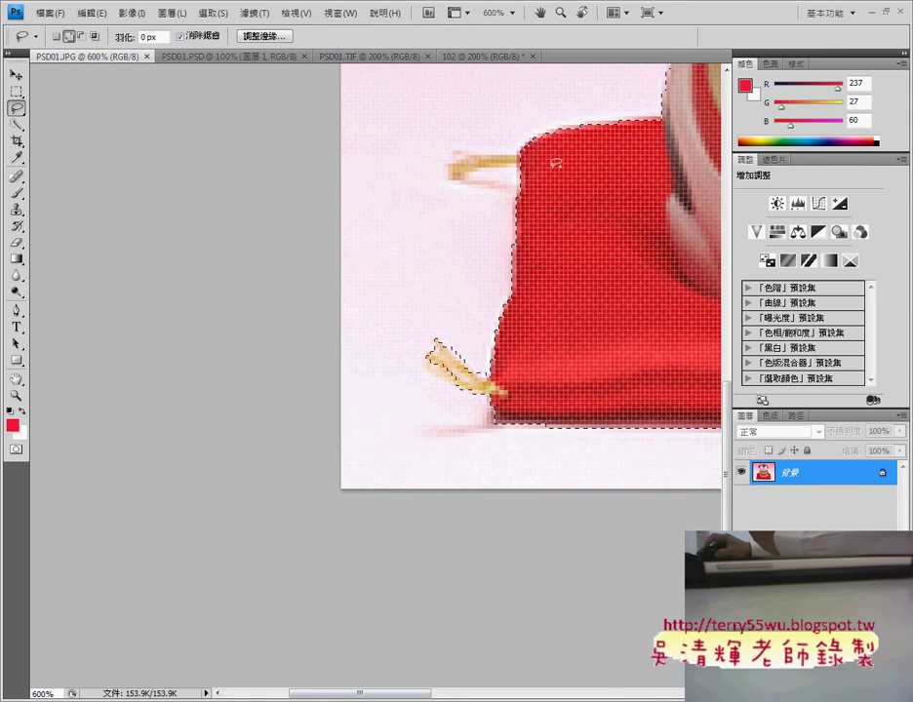
mouse_move(519, 165)
mouse_down()
mouse_move(454, 179)
mouse_move(527, 164)
mouse_up()
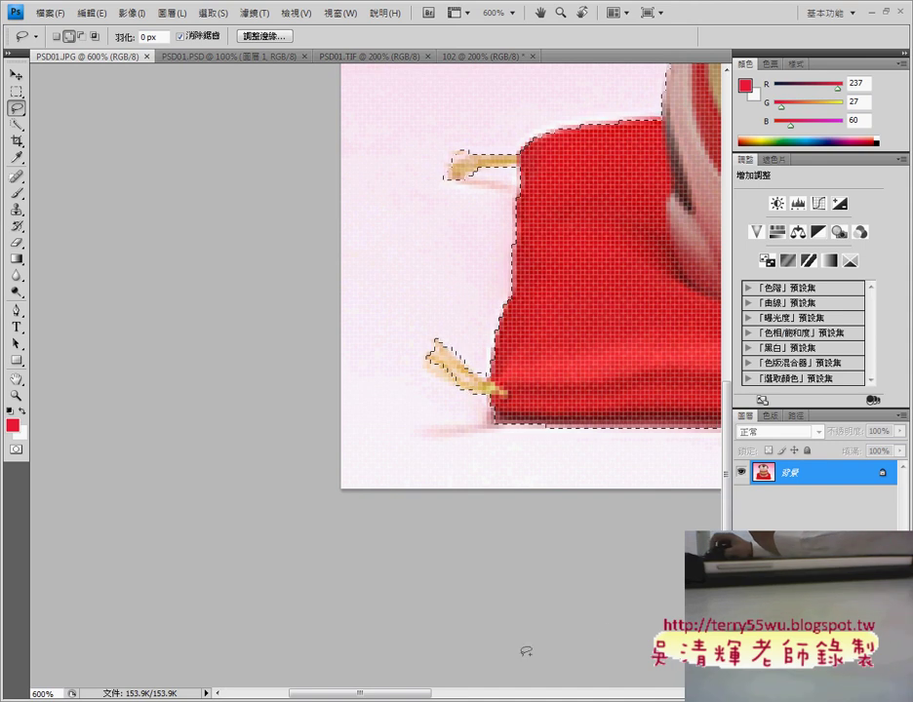
drag(407, 693, 471, 693)
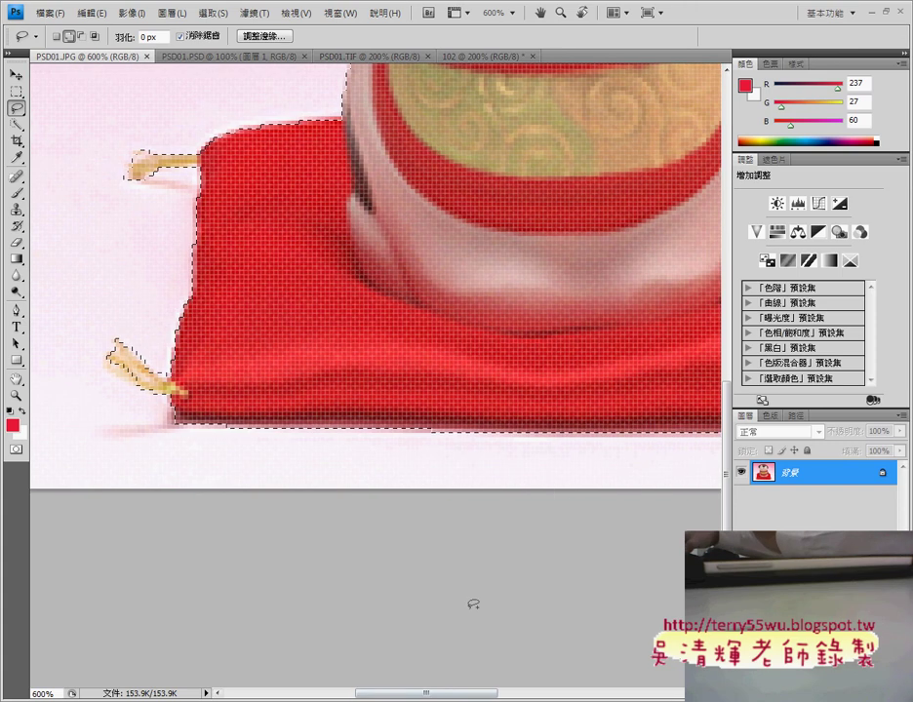
Step: With the Lasso in subtract mode, remove the background strip under the cushion's bottom edge from the selection
key(ctrl+minus)
key(ctrl+minus)
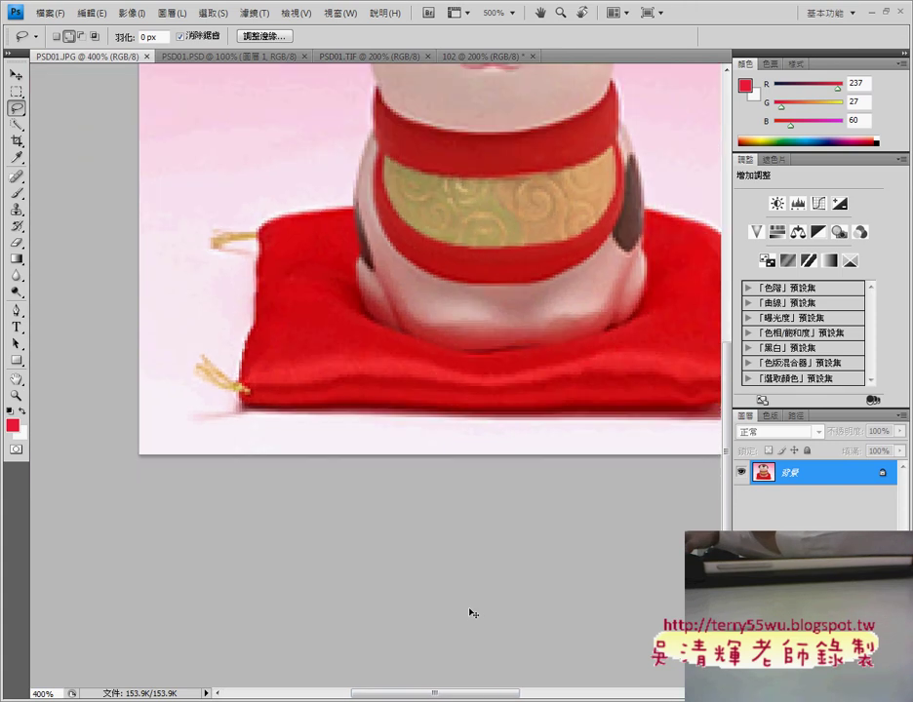
key(ctrl+minus)
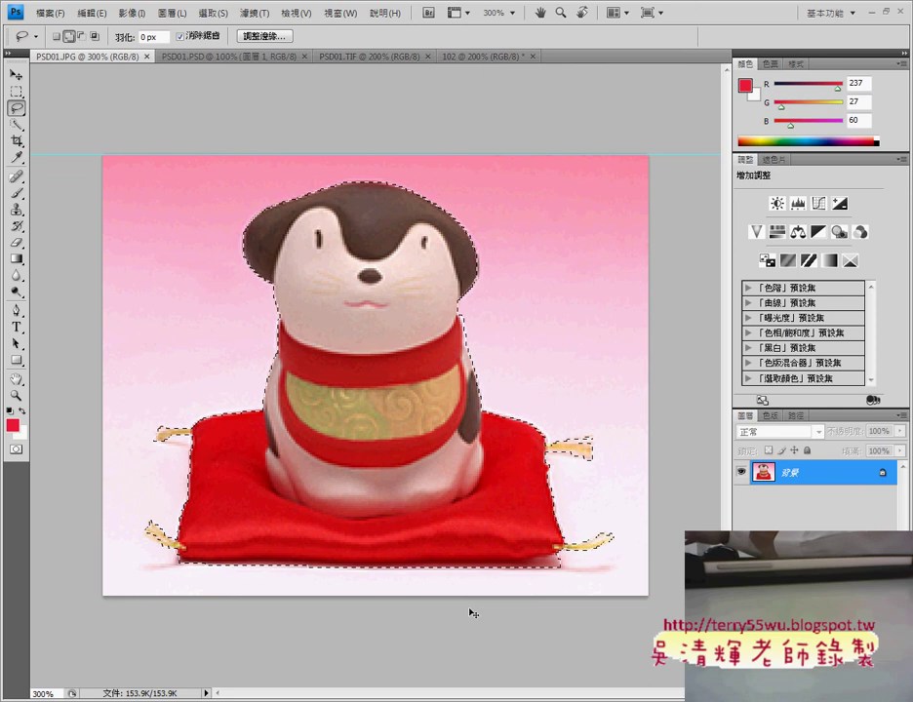
key(ctrl+plus)
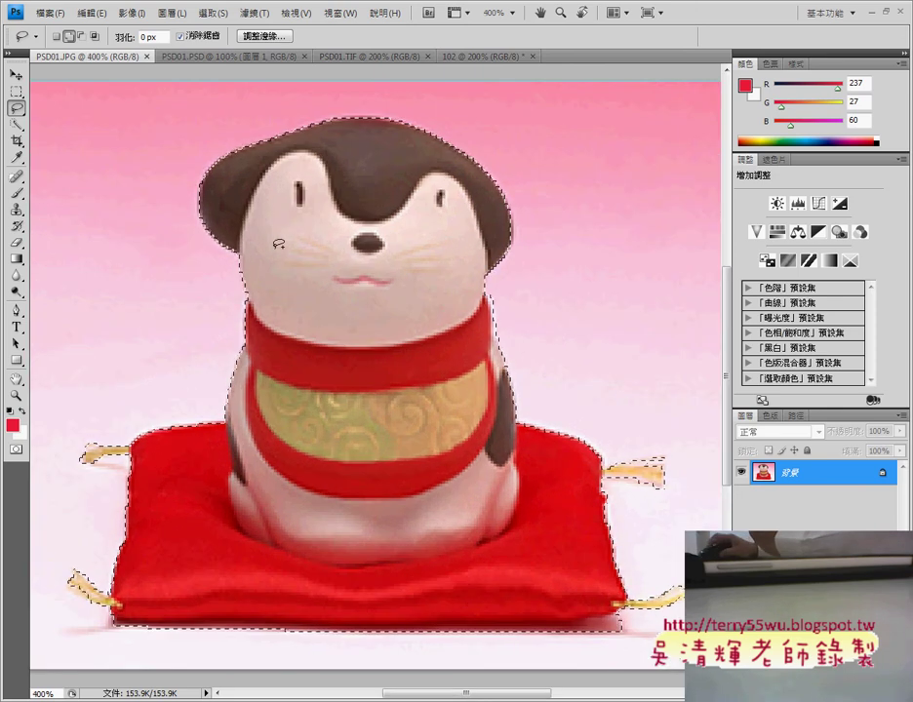
click(81, 37)
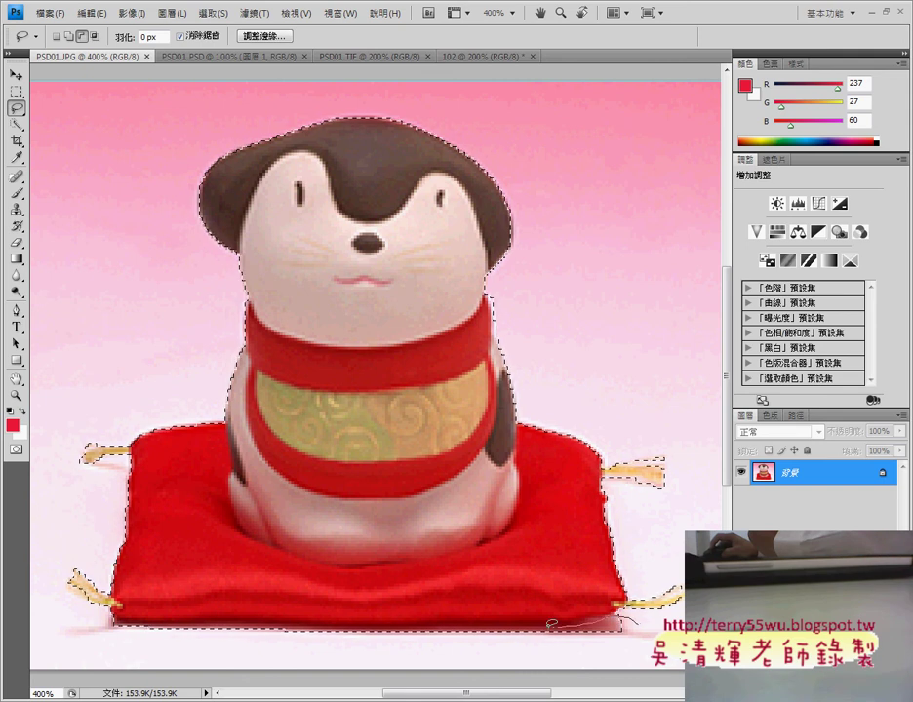
mouse_move(525, 632)
mouse_down()
mouse_move(644, 620)
mouse_move(614, 616)
mouse_up()
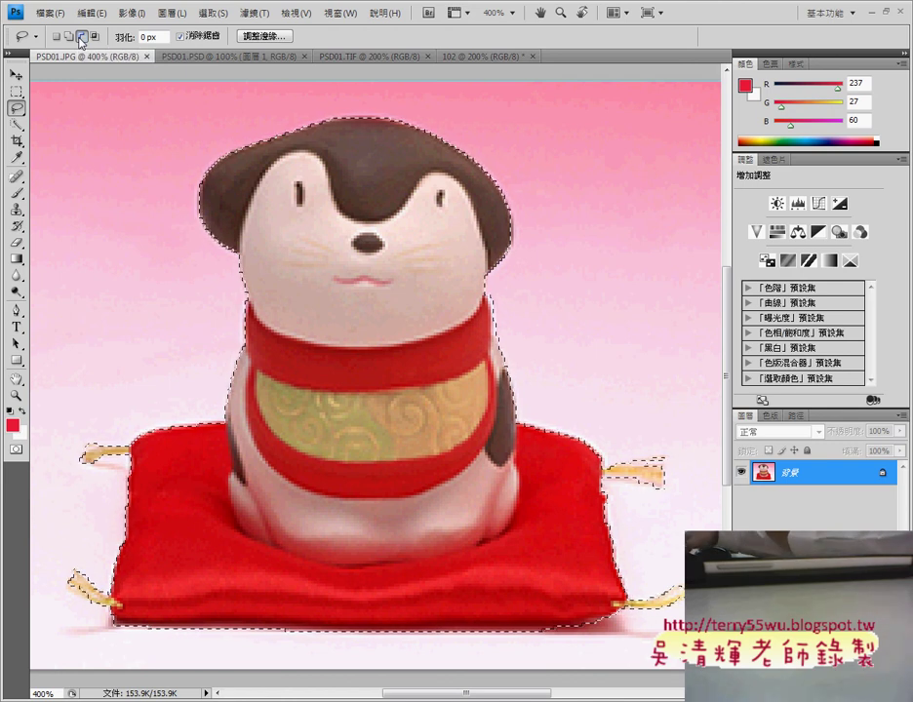
key(ctrl+minus)
key(ctrl+minus)
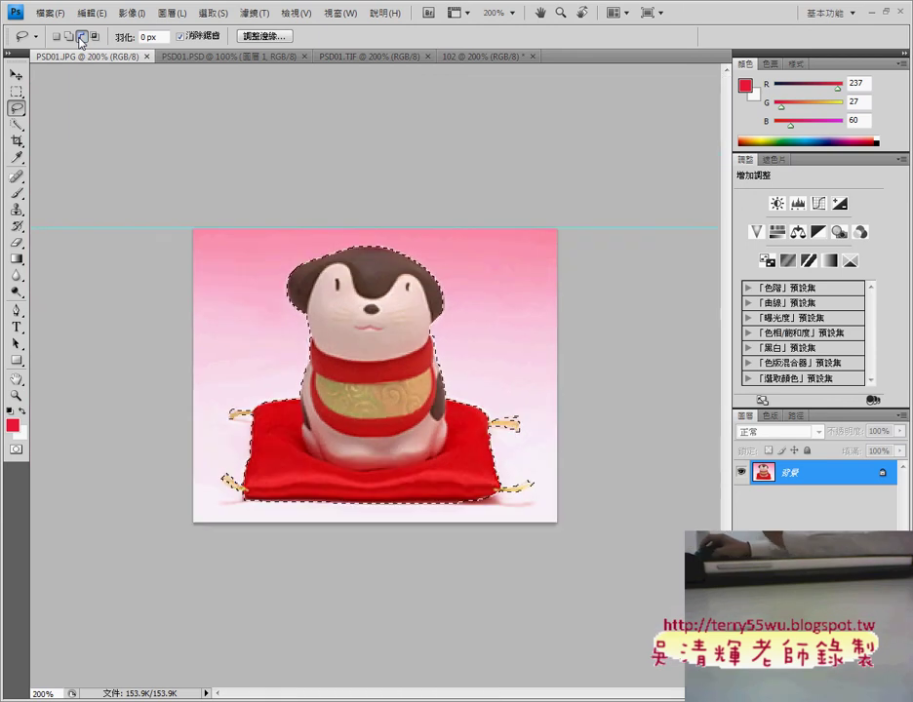
Step: Paste the cut-out figurine into the 102 gradient document as Layer 1, checking PSD01.TIF for reference
click(471, 58)
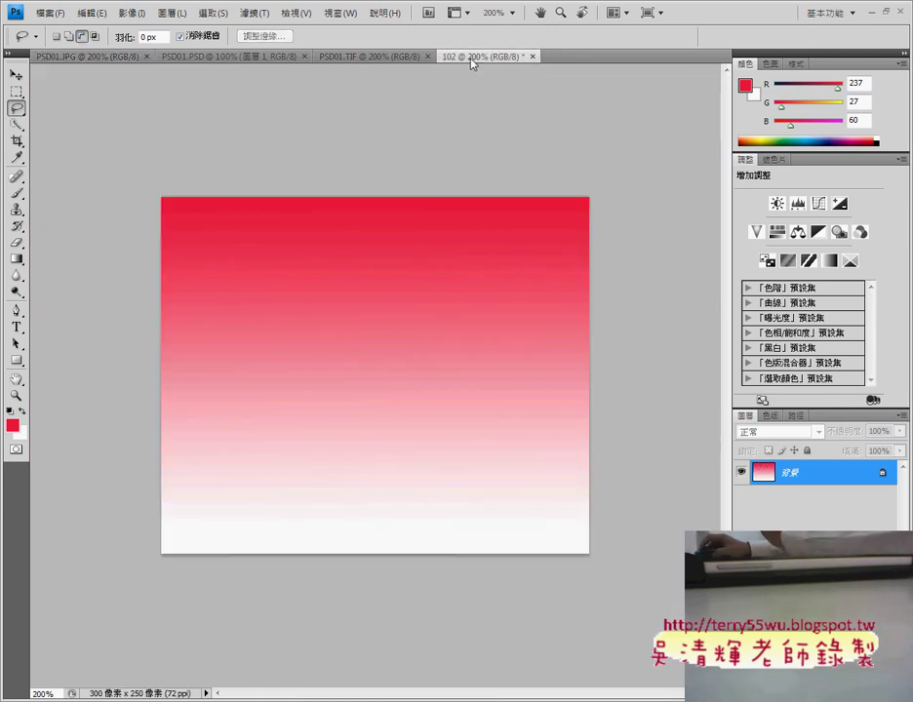
click(93, 59)
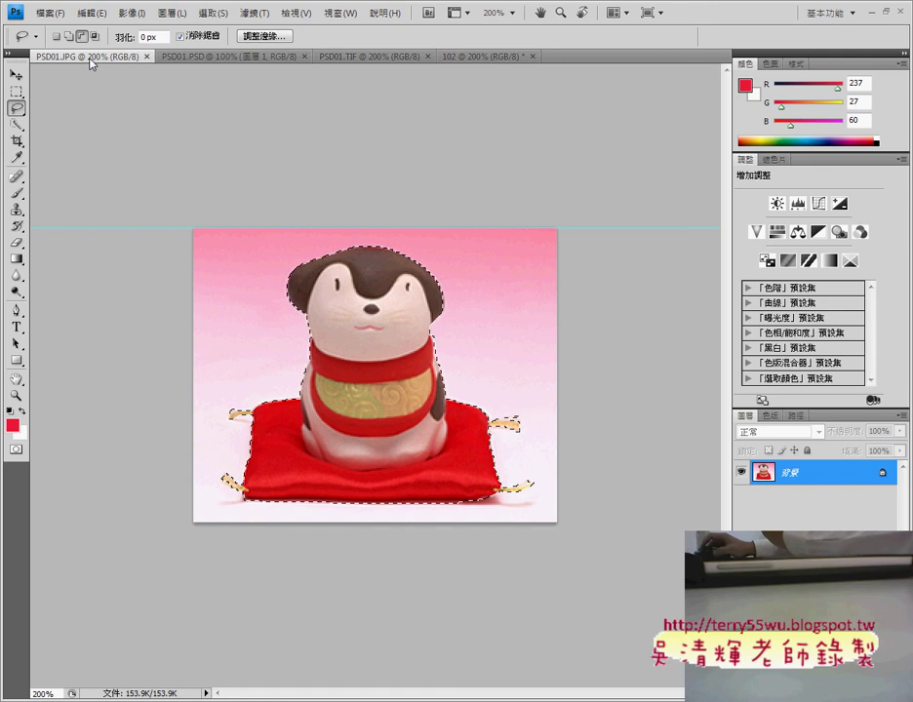
click(481, 58)
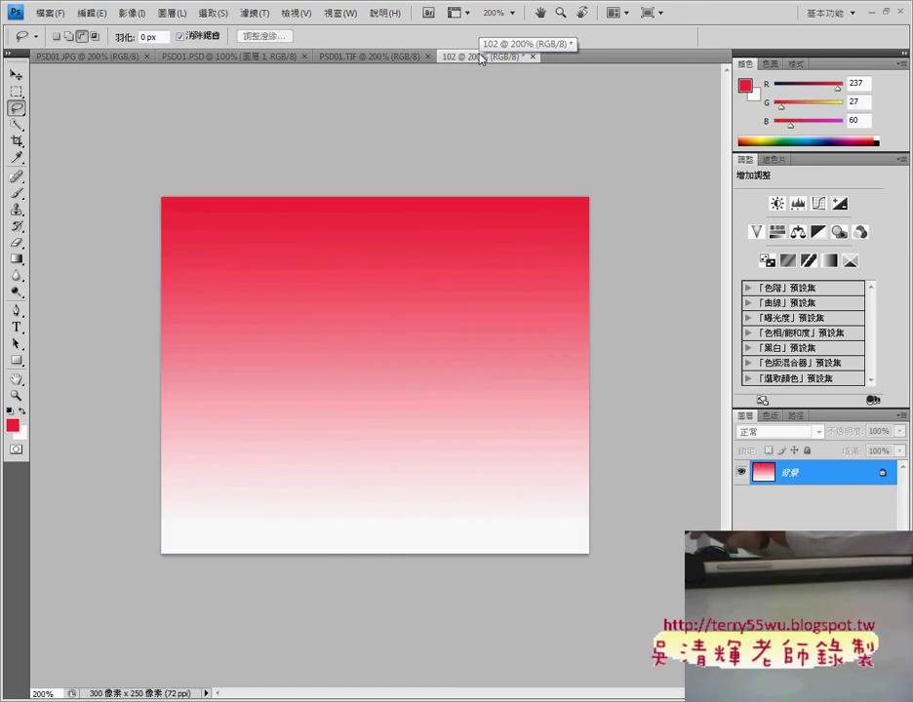
key(ctrl+v)
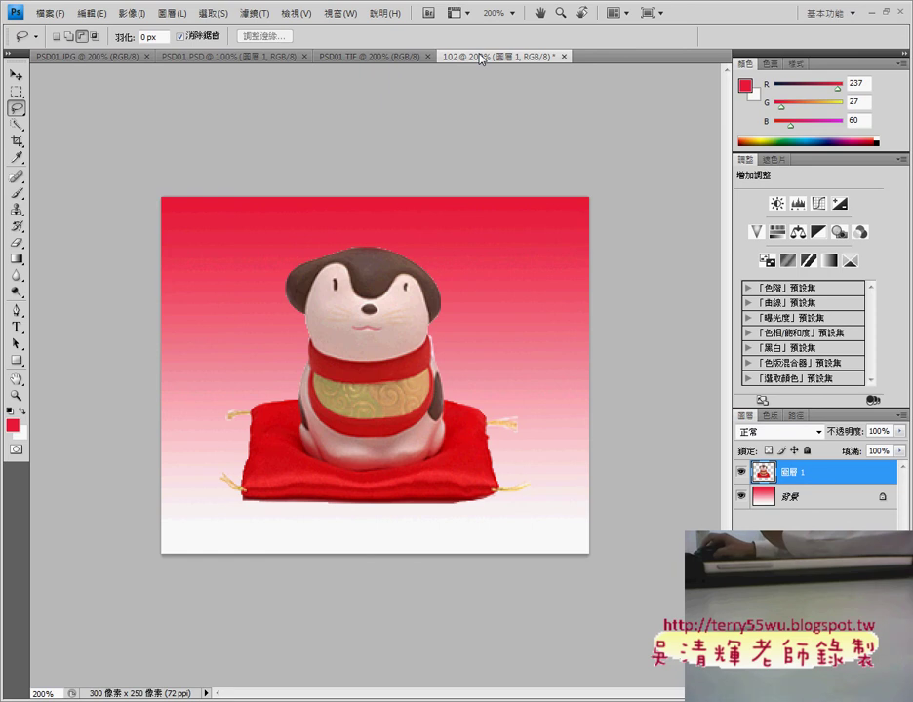
click(377, 57)
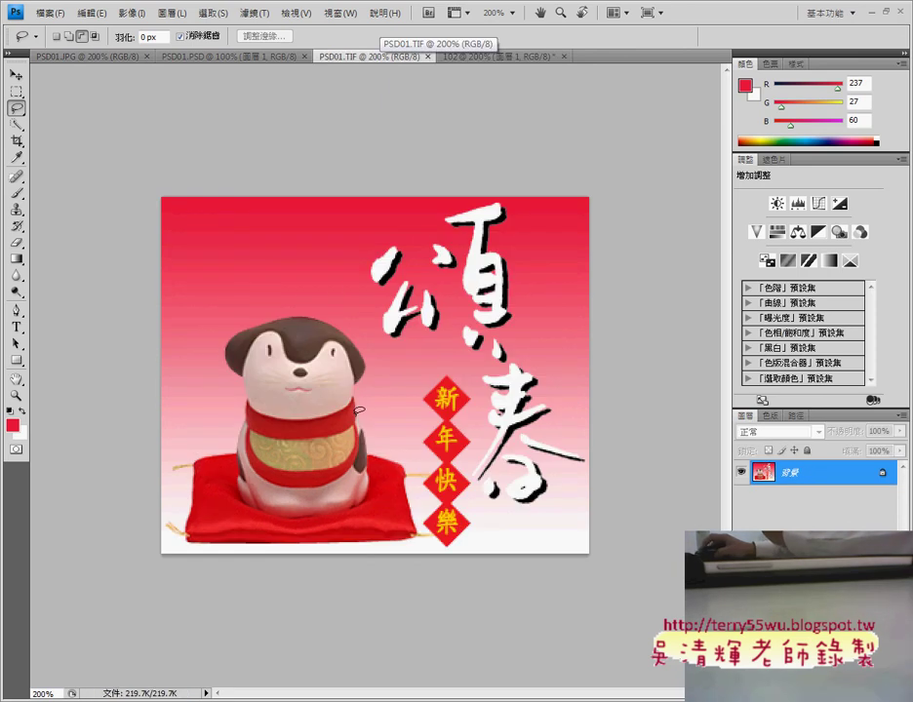
click(486, 58)
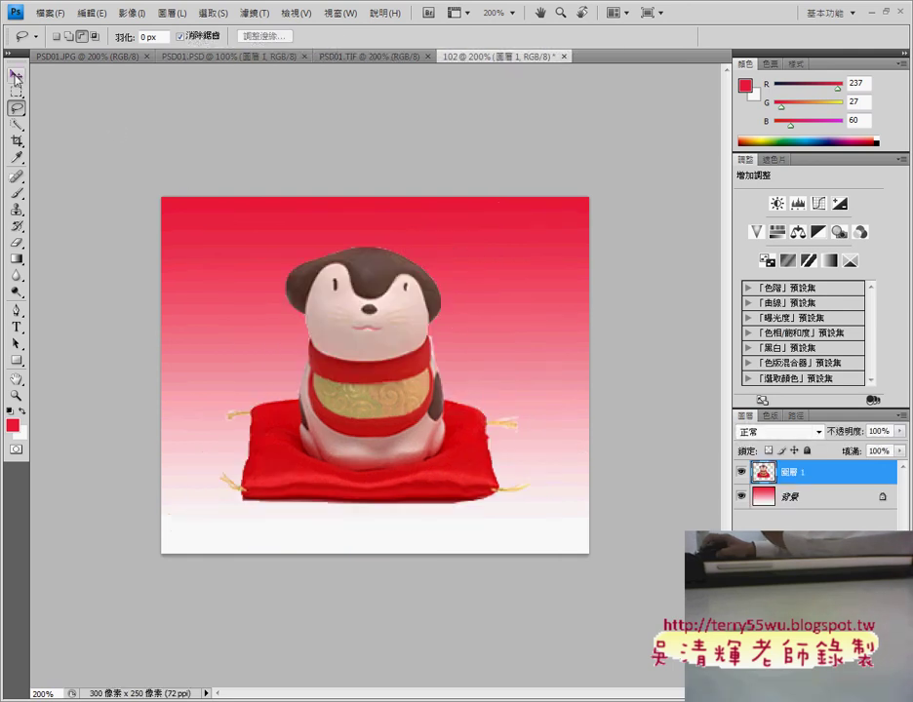
click(15, 73)
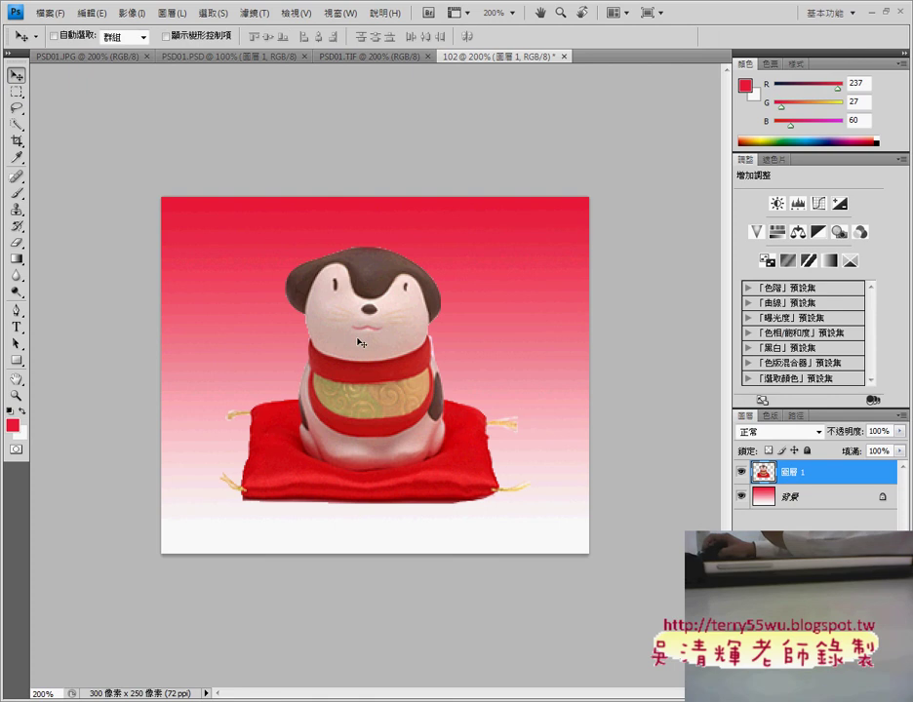
Step: Drag the figurine layer to the 102 canvas's bottom-left corner, then return to PSD01.JPG
mouse_move(357, 342)
mouse_down()
mouse_move(321, 372)
mouse_move(393, 327)
mouse_move(346, 398)
mouse_move(425, 351)
mouse_move(372, 386)
mouse_up()
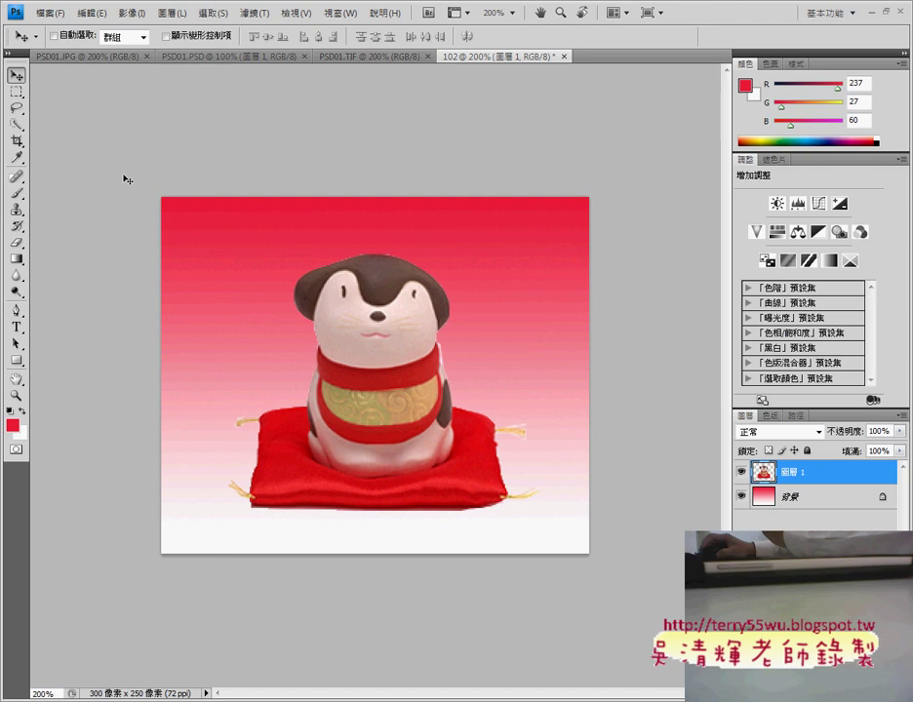
click(17, 109)
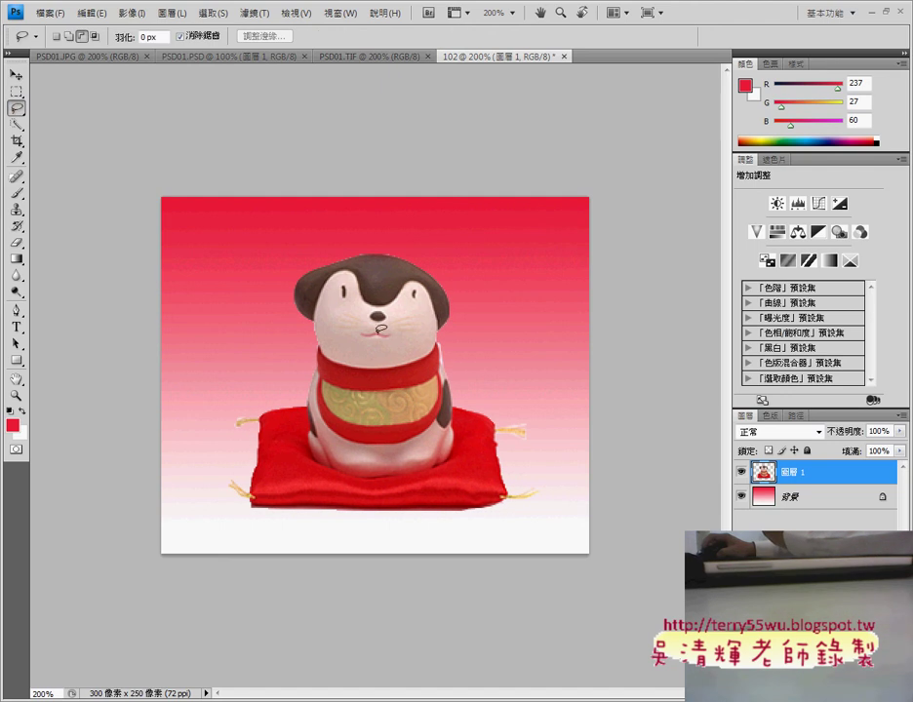
click(16, 74)
drag(354, 368, 306, 406)
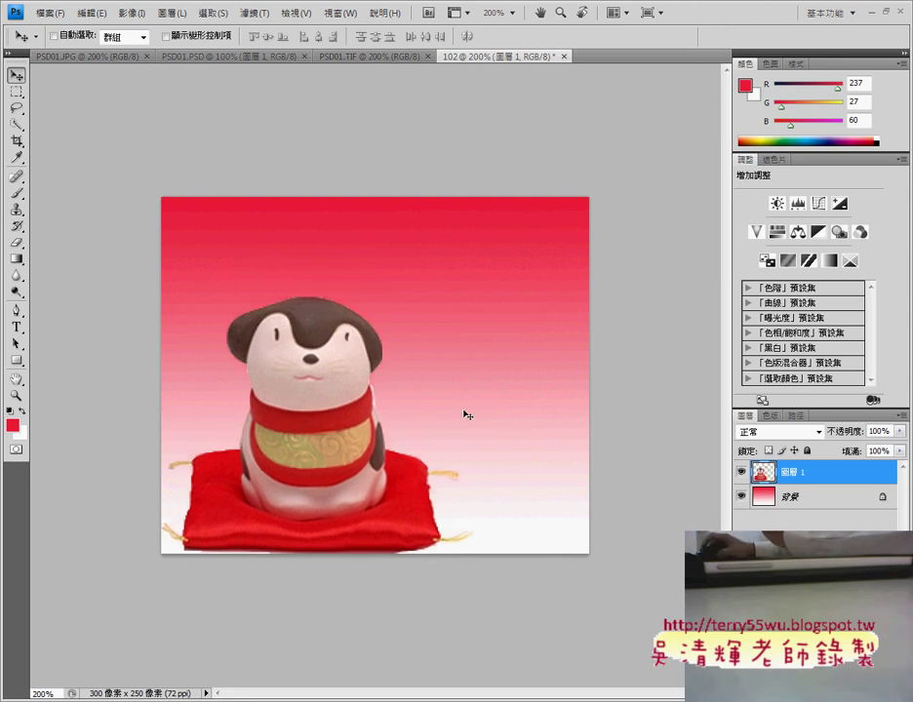
click(87, 56)
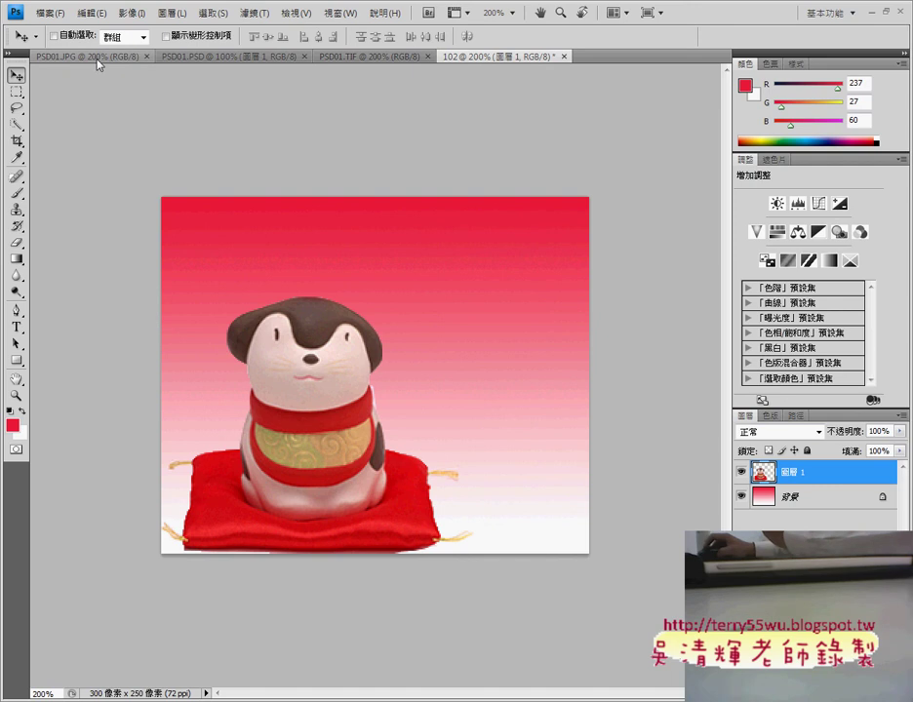